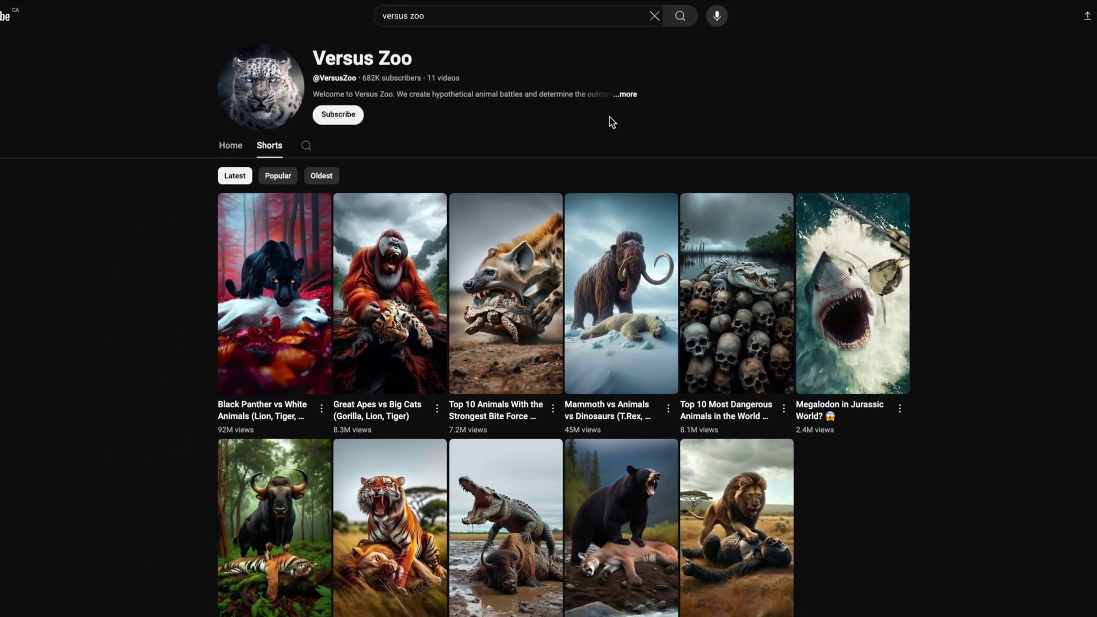
Step: Scroll through the Versus Zoo channel's animal-battle Shorts for video ideas
scroll(613, 122, down, 1)
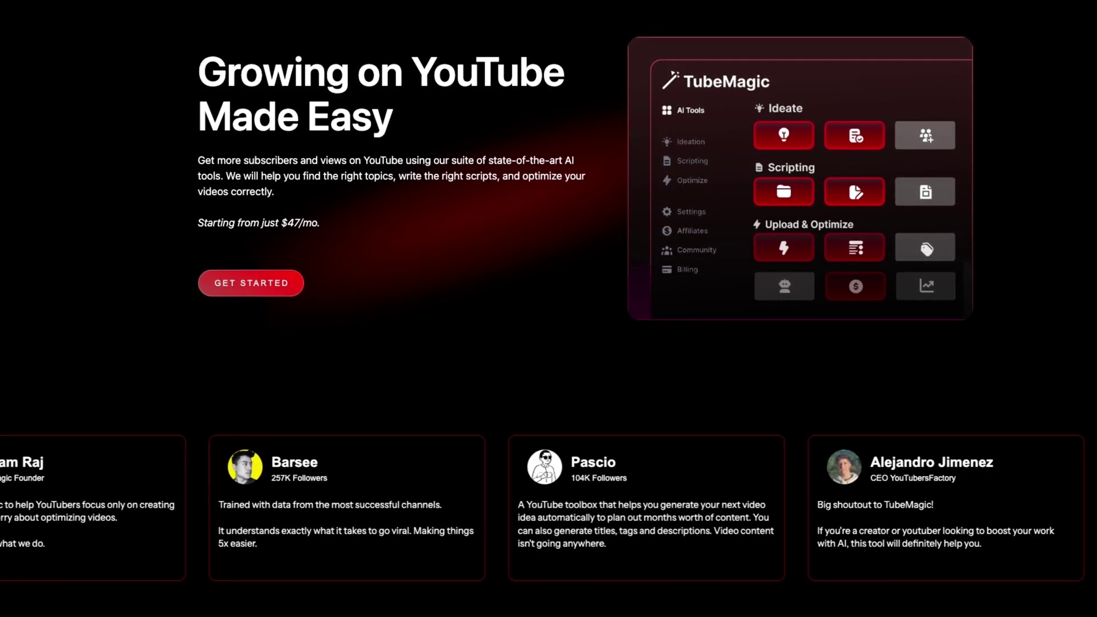
Step: Scroll down and back up through TubeMagic's Tools dashboard of ideation, scripting and optimize tools
scroll(539, 343, down, 12)
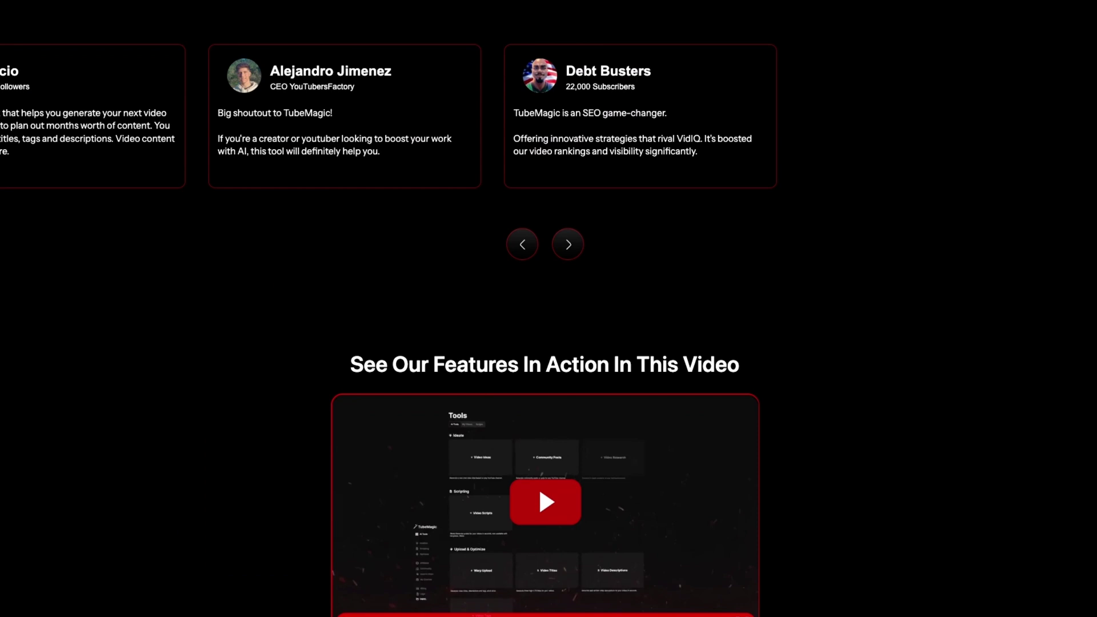
scroll(538, 118, down, 6)
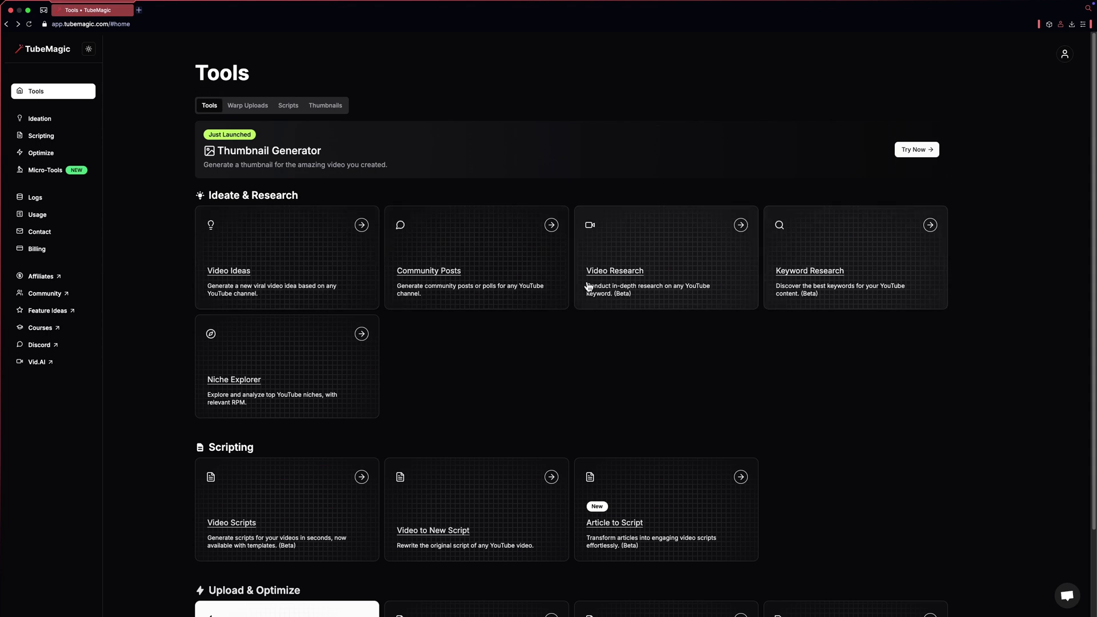
scroll(1095, 364, down, 2)
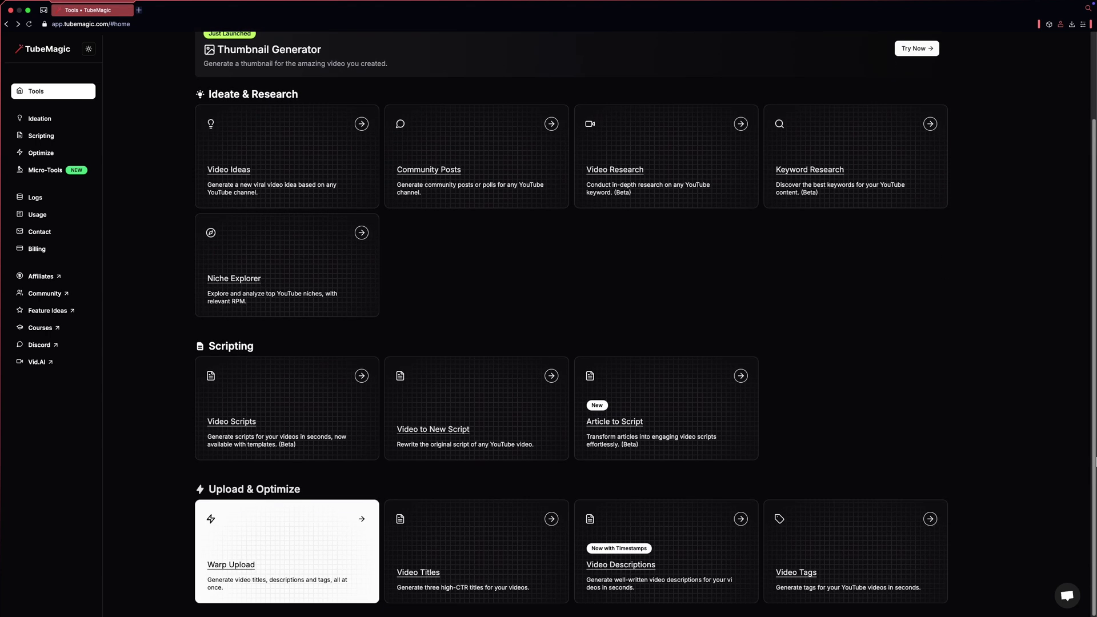
scroll(1095, 460, up, 2)
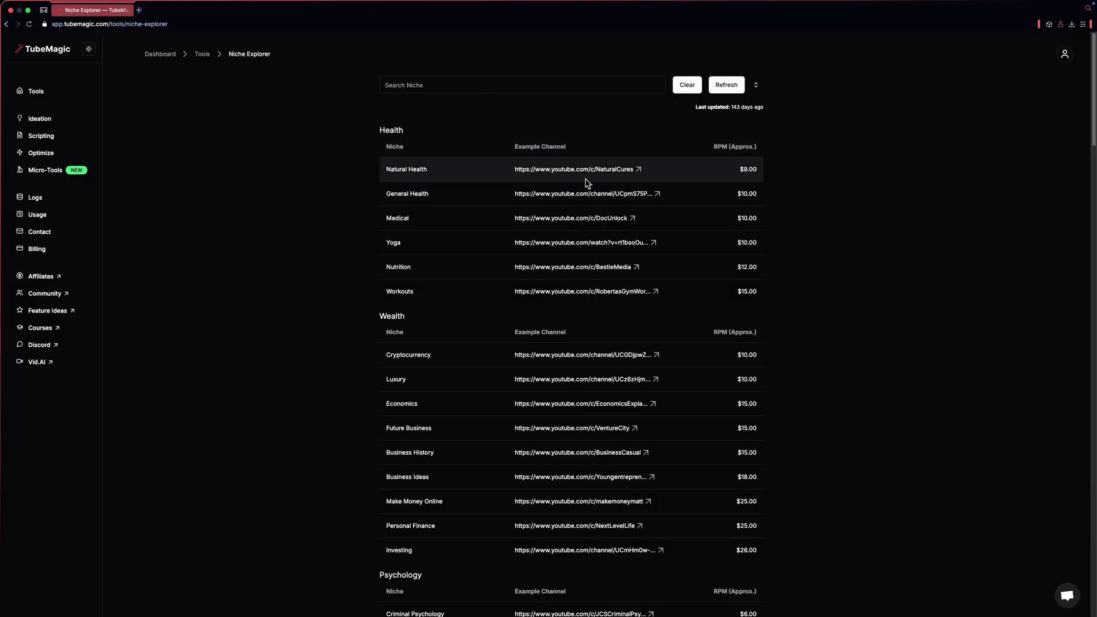
drag(1095, 134, 1086, 257)
scroll(1080, 252, down, 20)
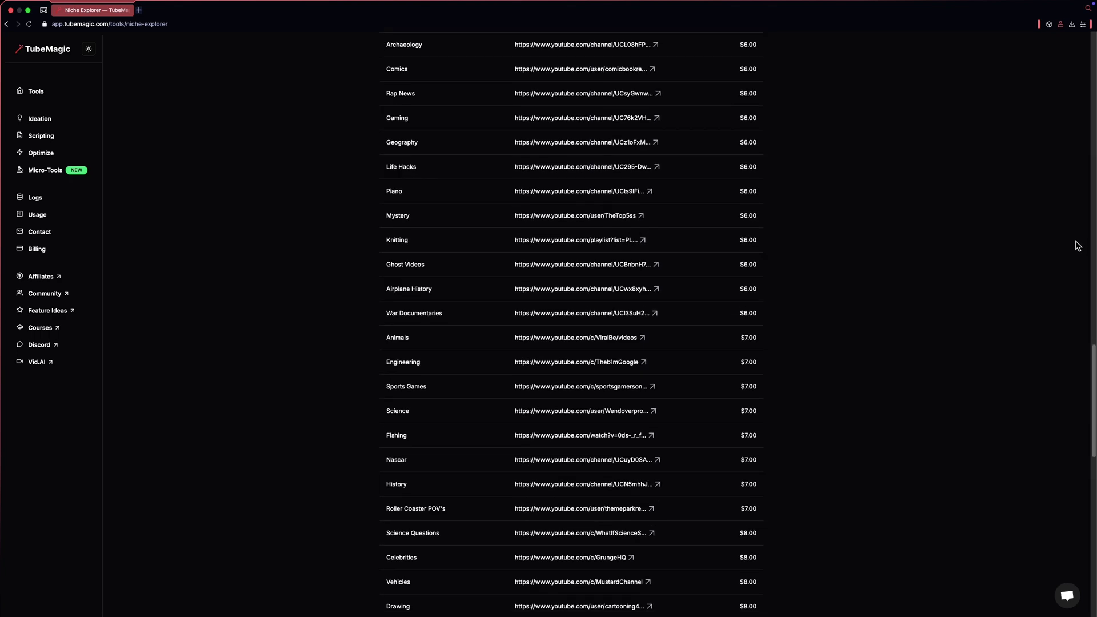
scroll(1074, 240, down, 6)
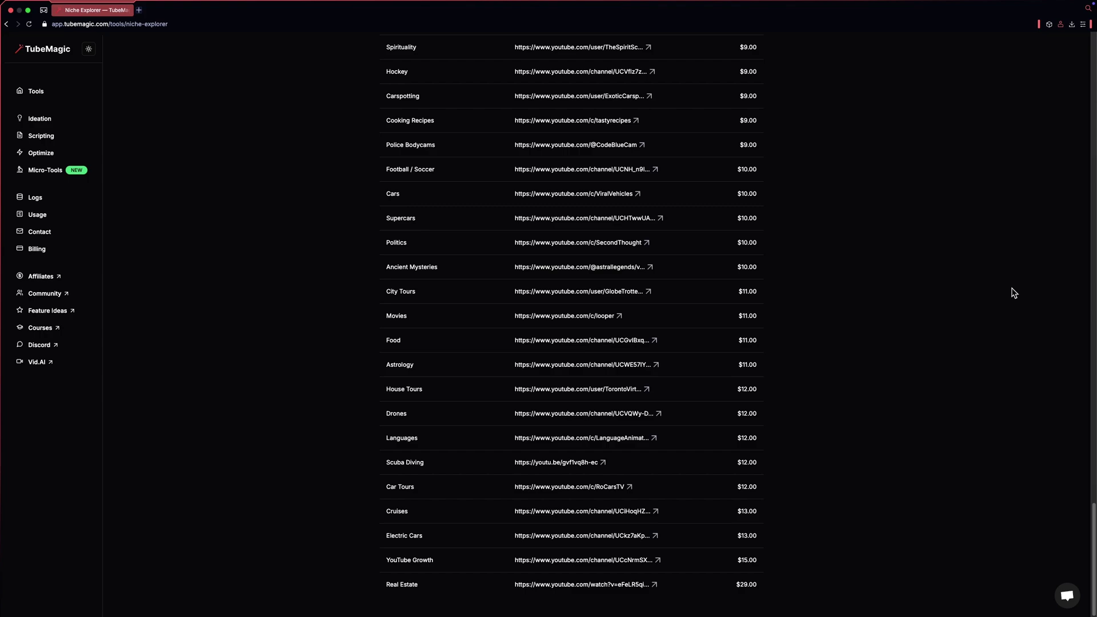
scroll(1006, 289, up, 15)
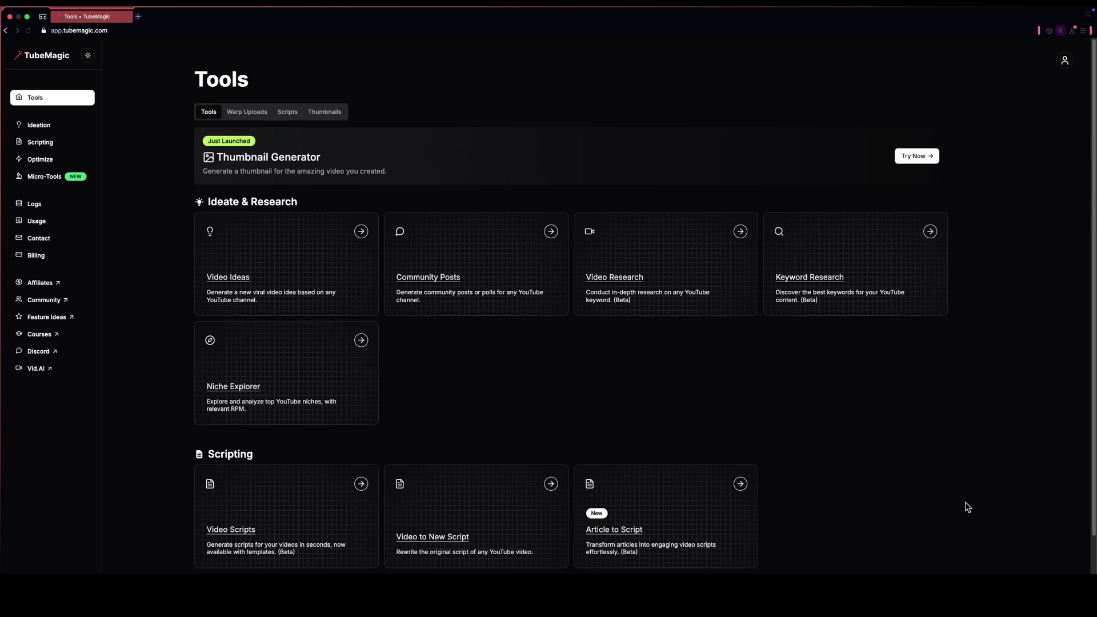
Step: Generate channel names for an animal-battles channel and copy AnimalArenas from WildShowdowns, BeastBattles, AnimalArenas
click(47, 180)
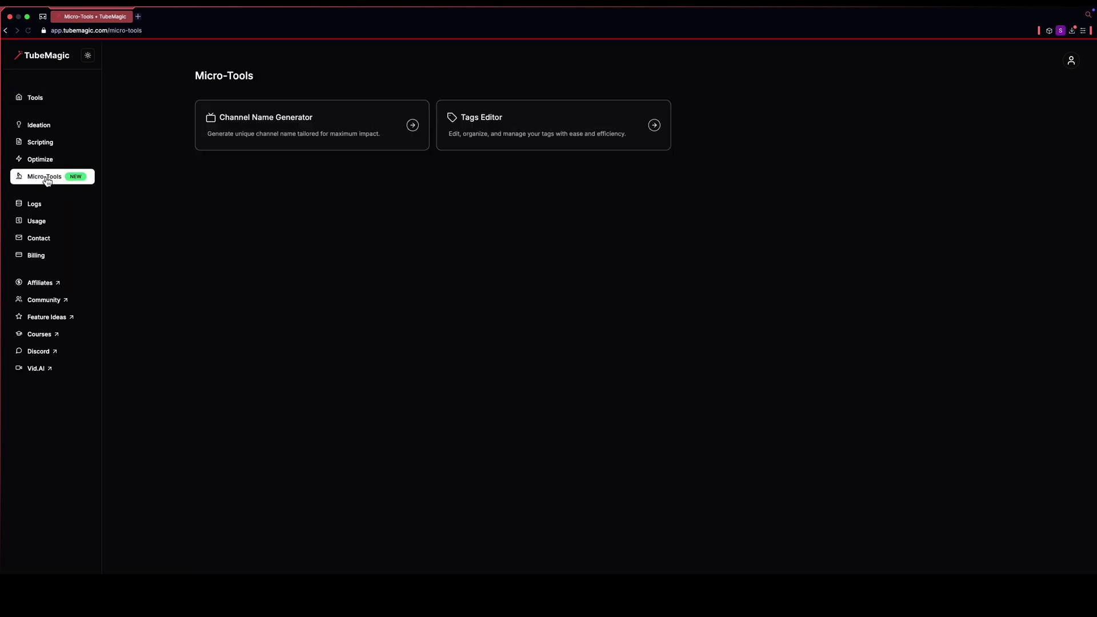
click(291, 141)
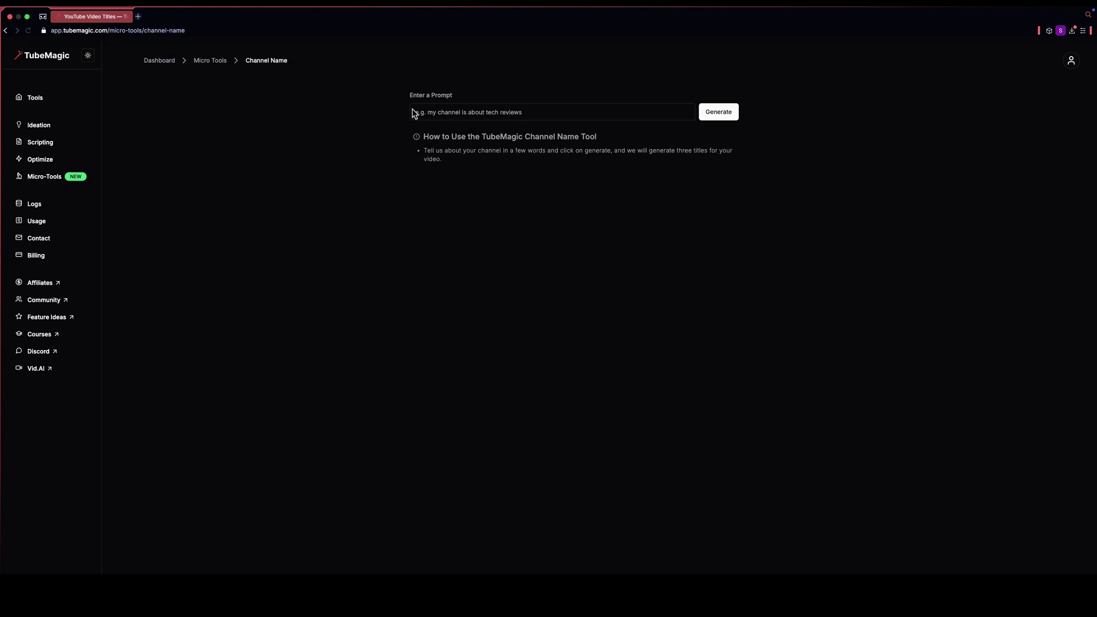
click(450, 112)
click(735, 116)
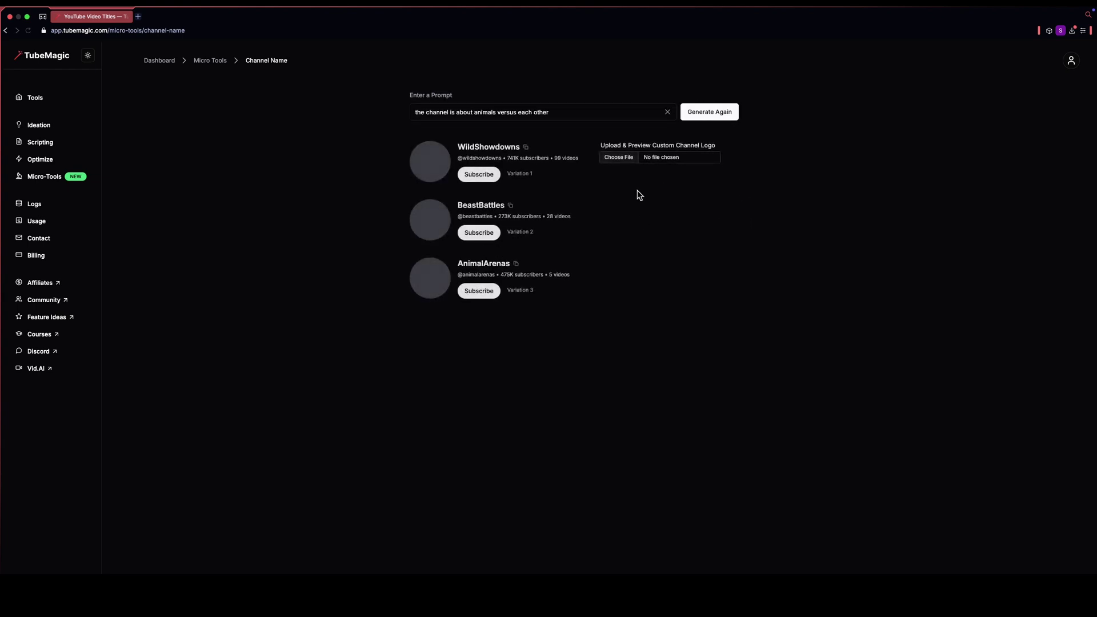
click(517, 264)
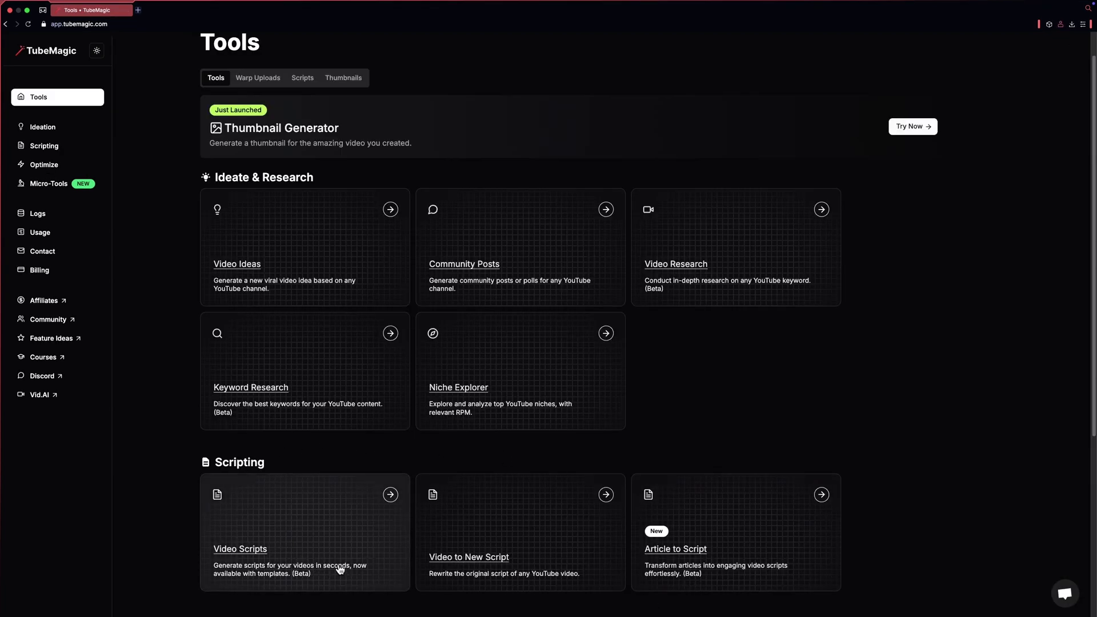
Step: Generate a List Video script for a Top 5 wild predators versus each other topic
click(298, 539)
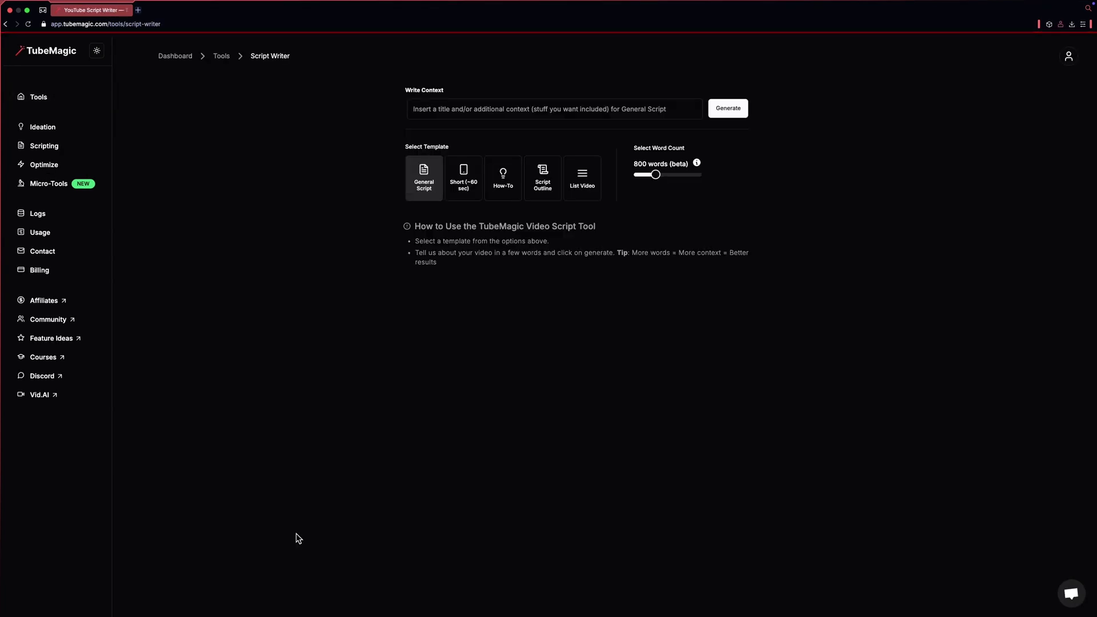
click(593, 190)
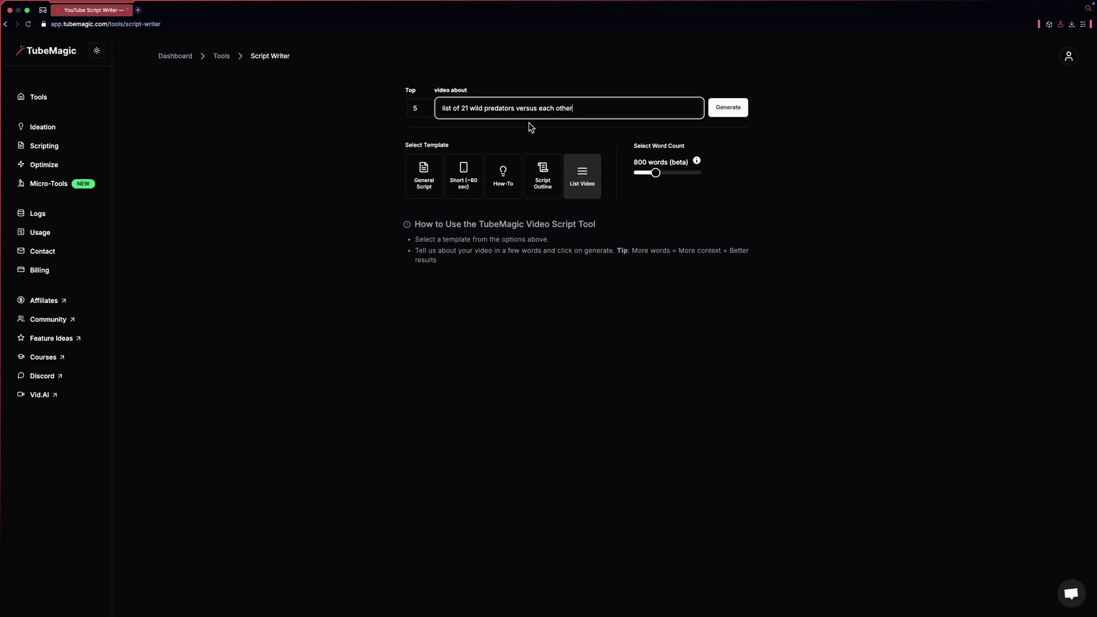
click(733, 117)
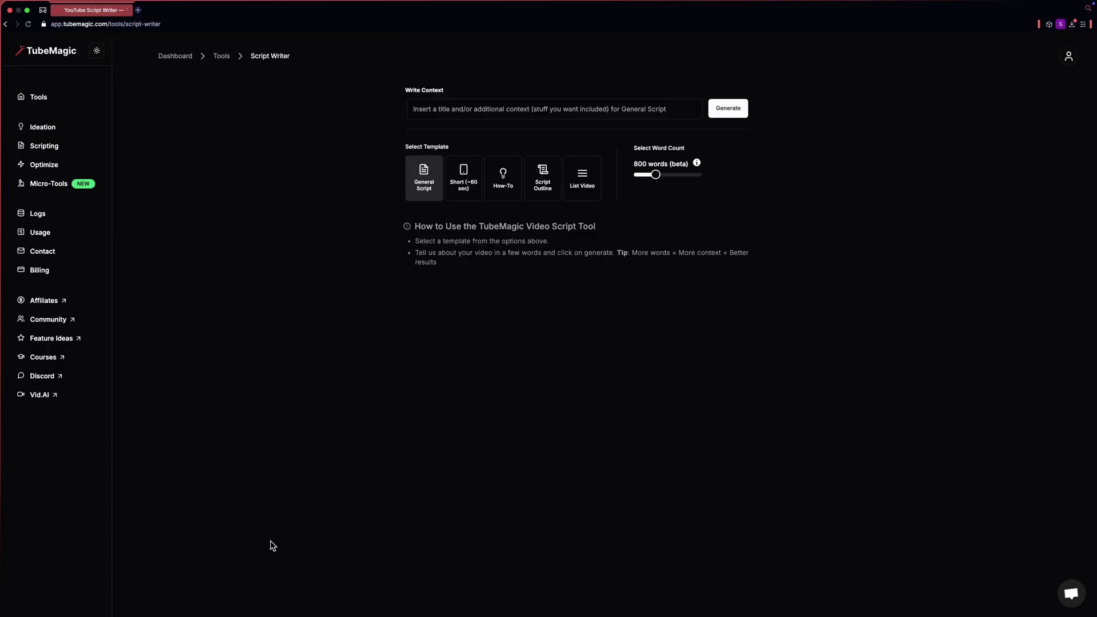
Step: Paste the 'grizzly bear vs polar bear, who would win' topic and choose the Short (~60 sec) template
click(426, 105)
key(super+v)
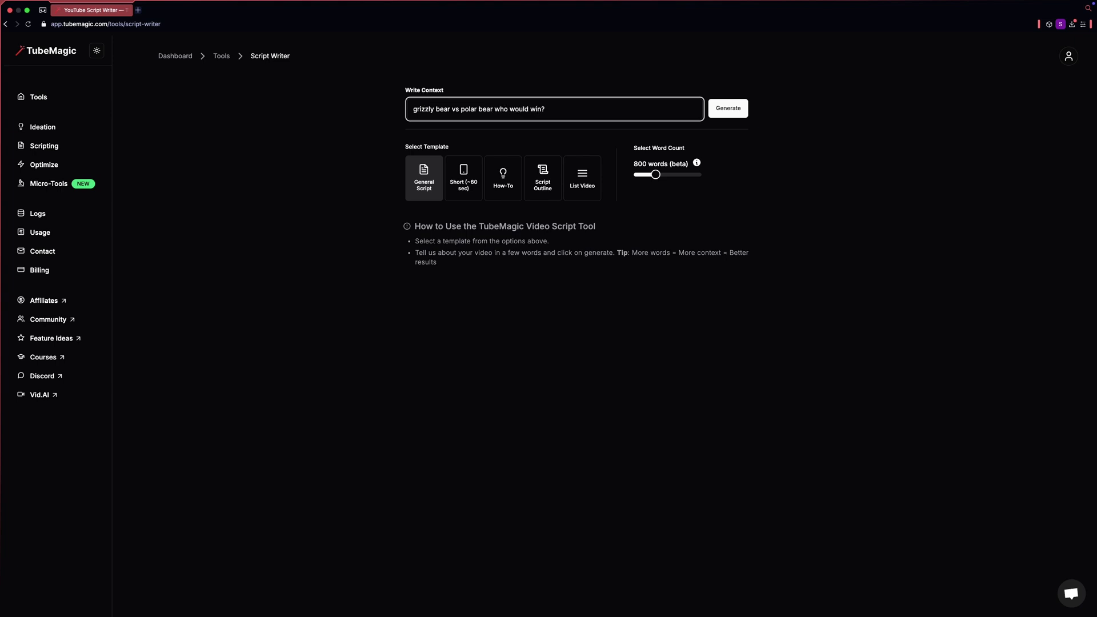
click(464, 182)
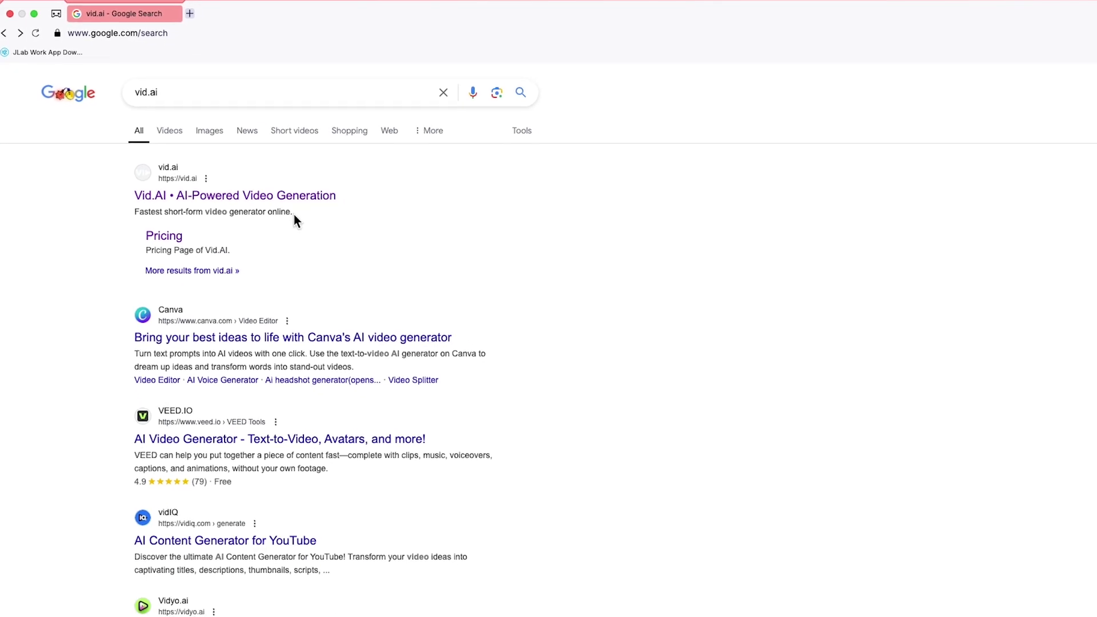
Step: Open the 'Vid.AI • AI-Powered Video Generation' search result
click(252, 196)
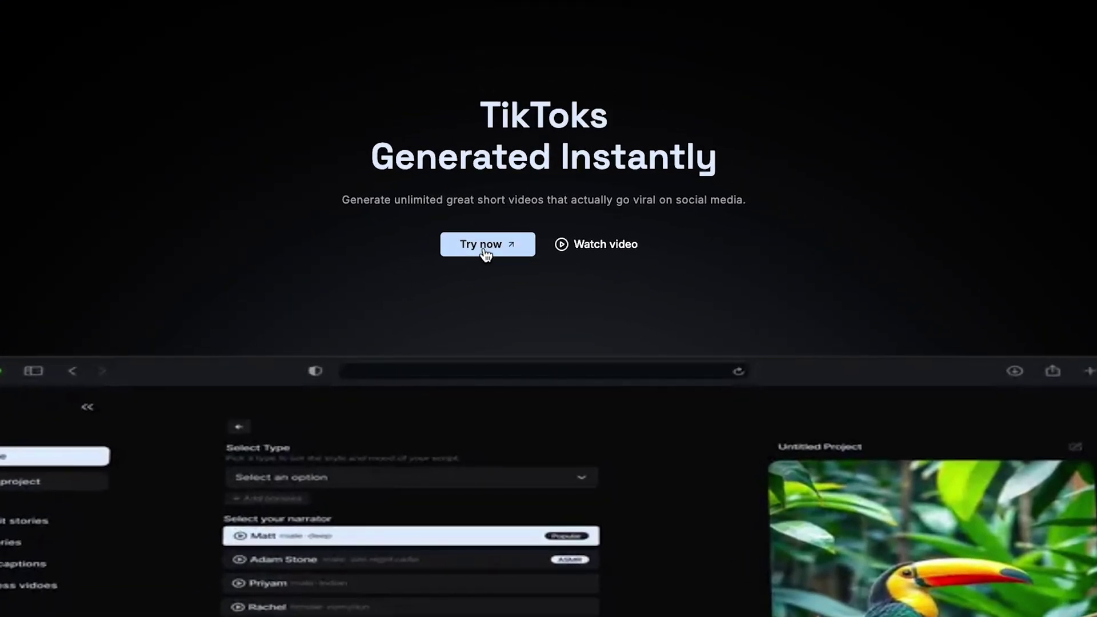
Step: Start a Faceless Shorts project, paste the 122-word grizzly vs polar bear script and enlarge its box
click(484, 253)
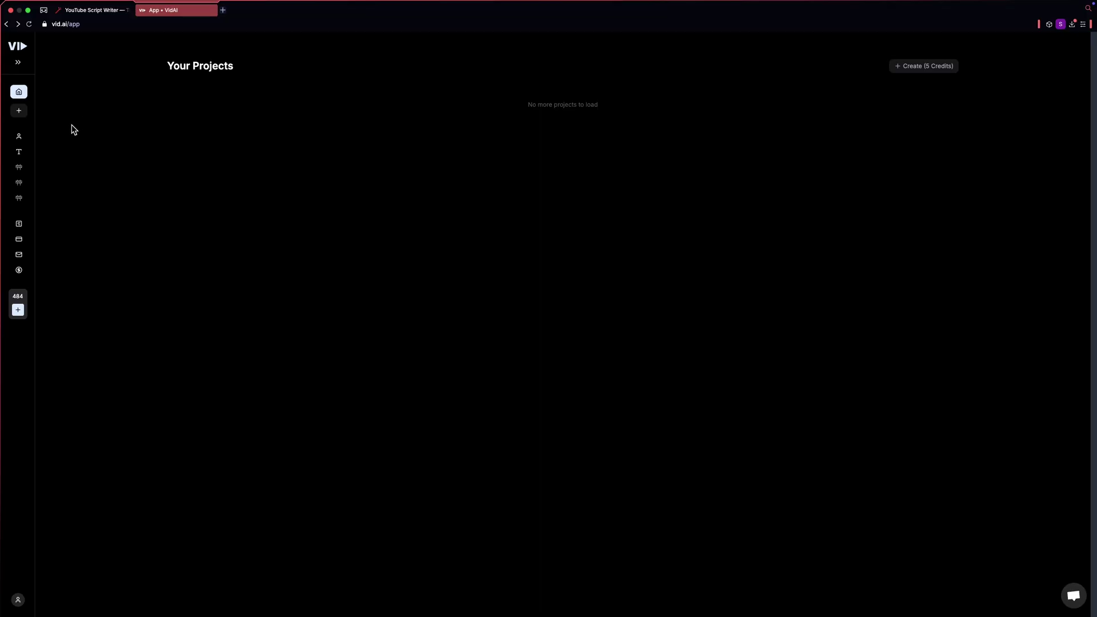
click(21, 139)
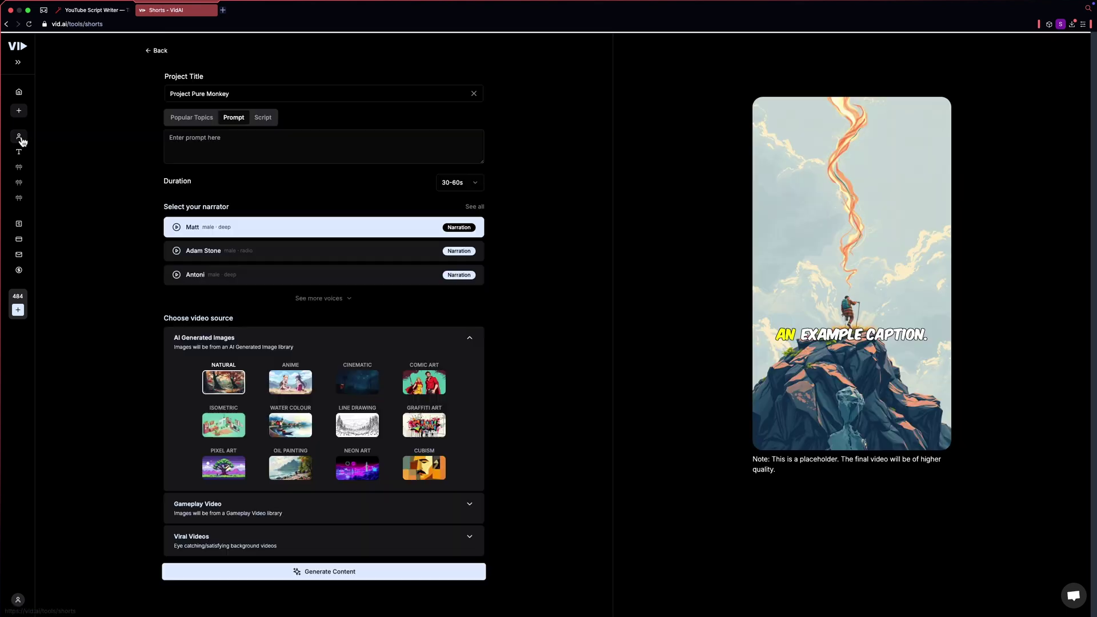
click(263, 121)
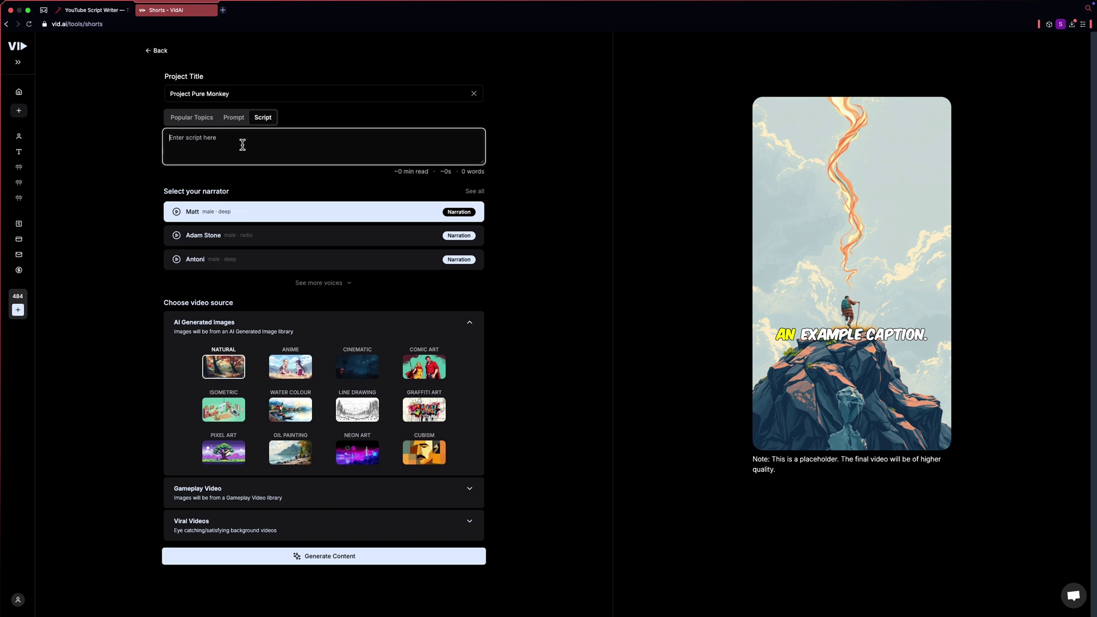
key(super+v)
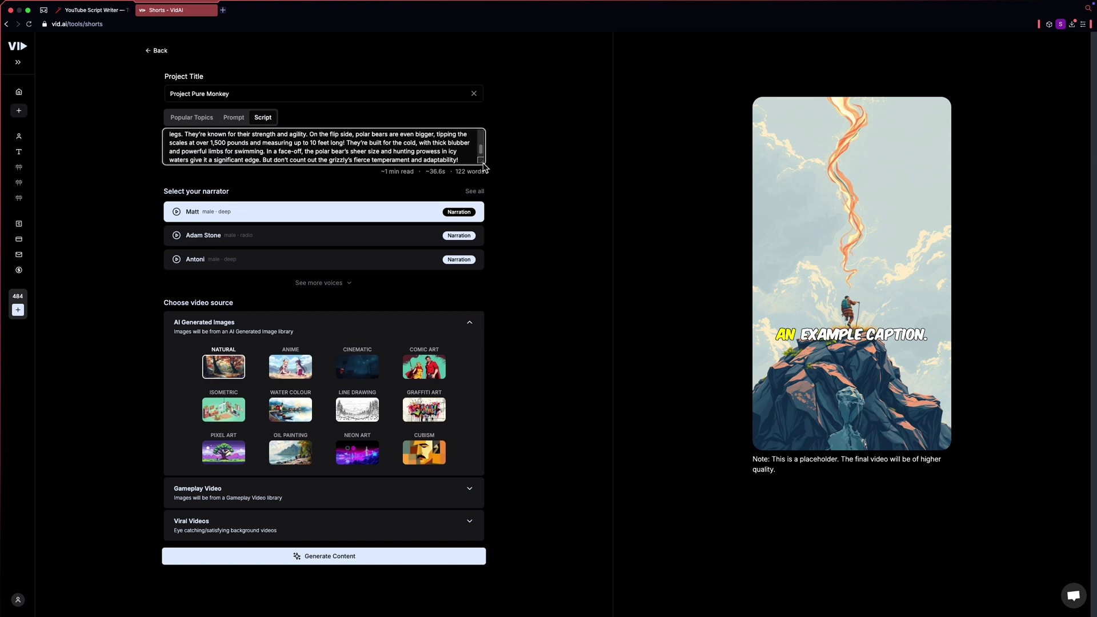
drag(483, 163, 498, 239)
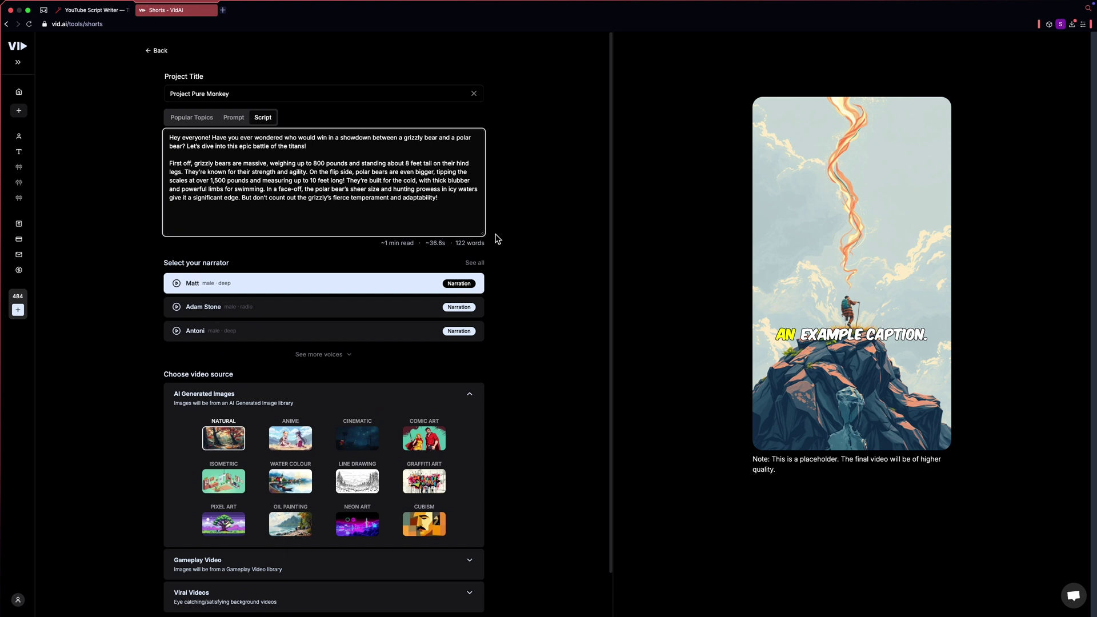
Step: Preview Matt's voice, then choose Denzel, the American male storytelling voice, as narrator
click(176, 284)
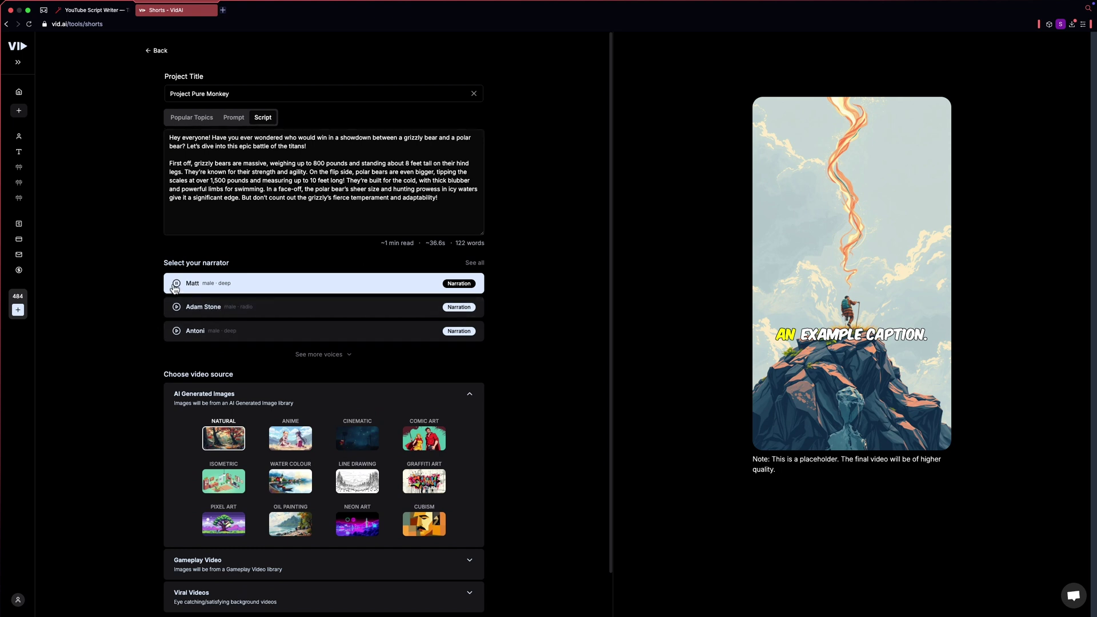
click(322, 356)
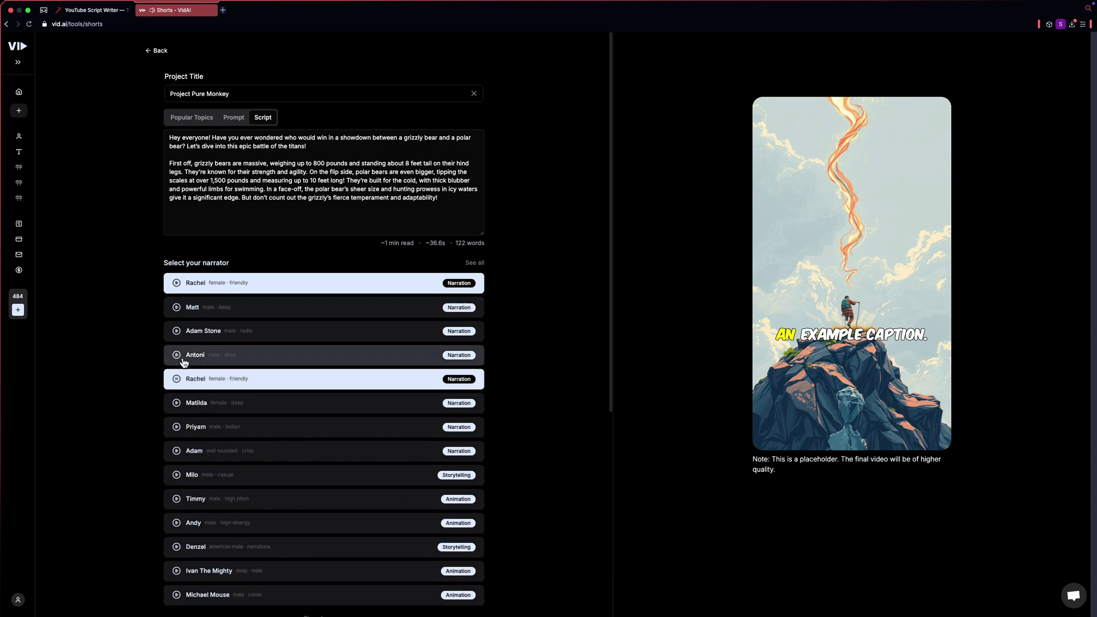
scroll(260, 372, down, 5)
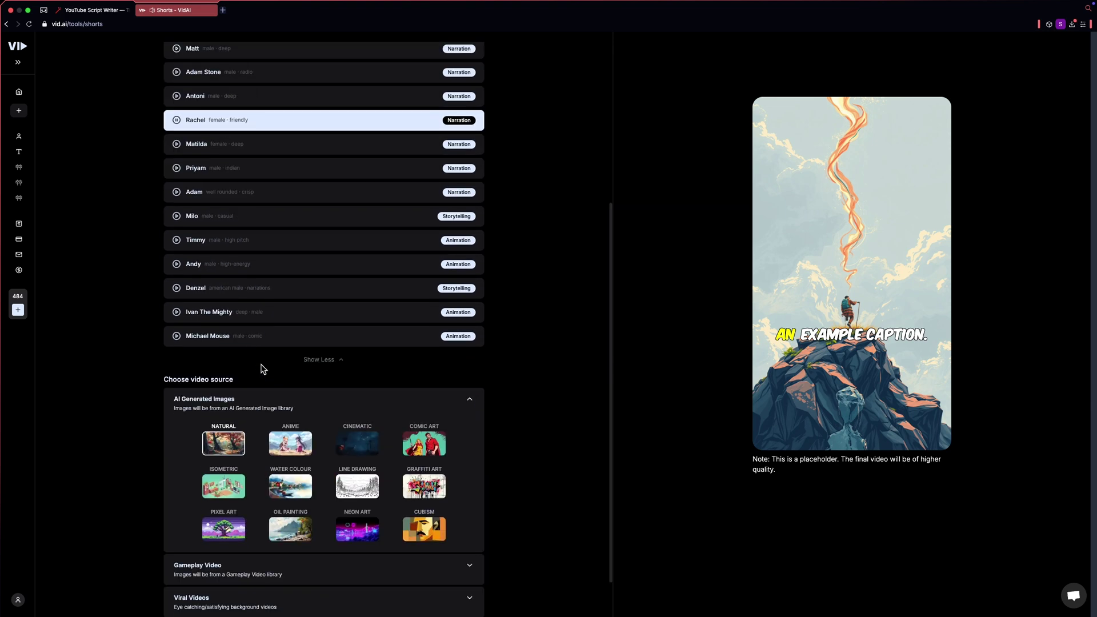
click(176, 289)
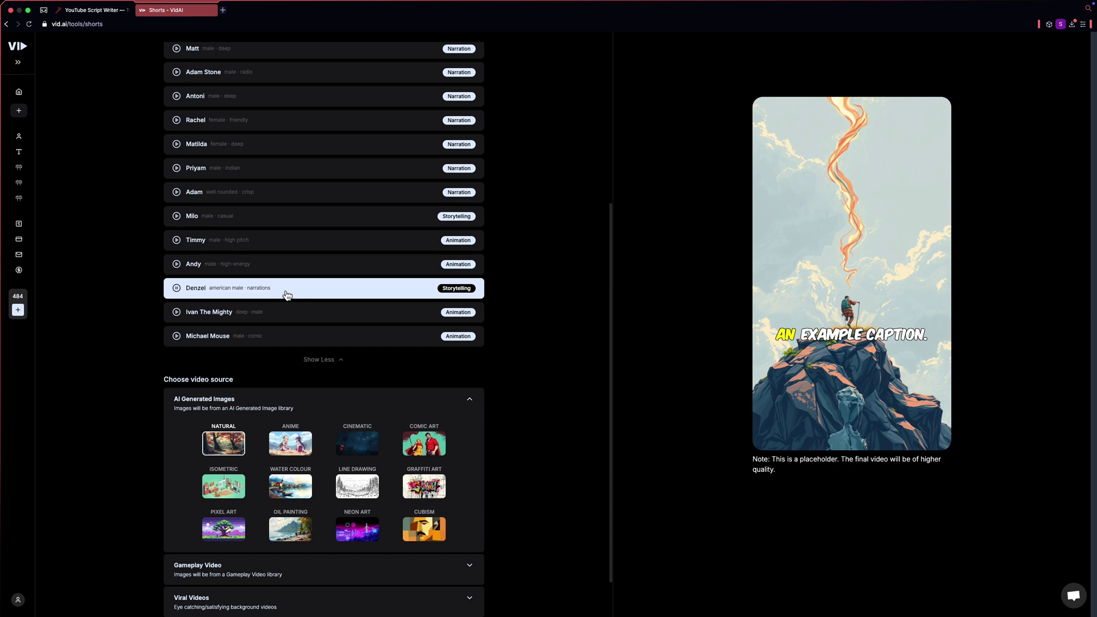
Step: Preview the AI image styles, from Anime and Cinematic through Pixel Art, Oil Painting and Cubism
scroll(287, 295, down, 2)
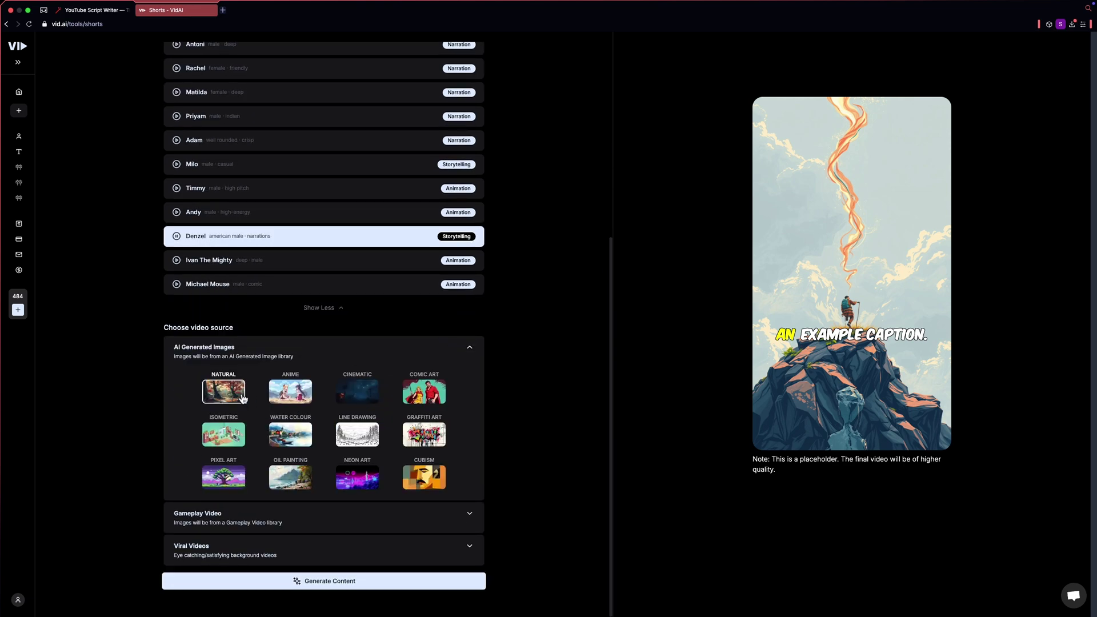
click(289, 400)
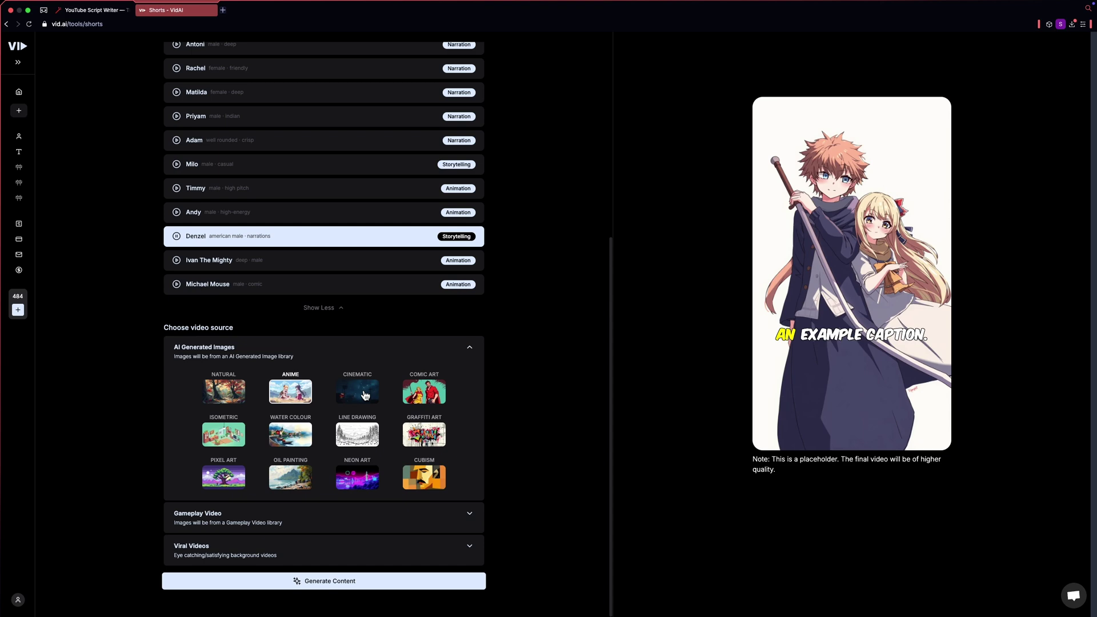
click(357, 391)
click(424, 392)
click(217, 445)
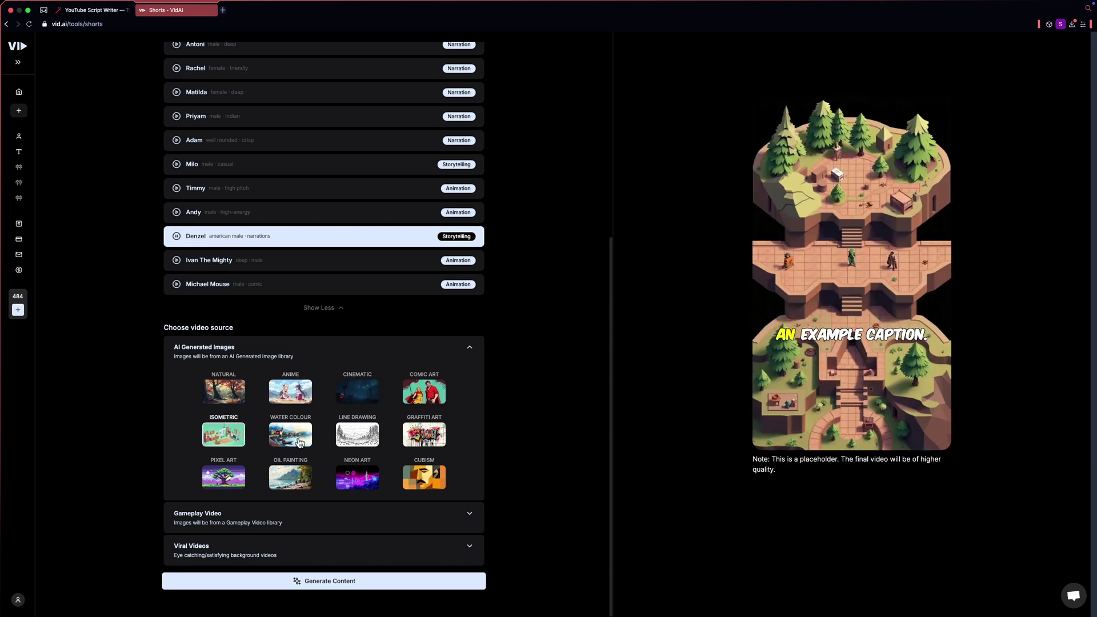
click(299, 442)
click(354, 435)
click(433, 446)
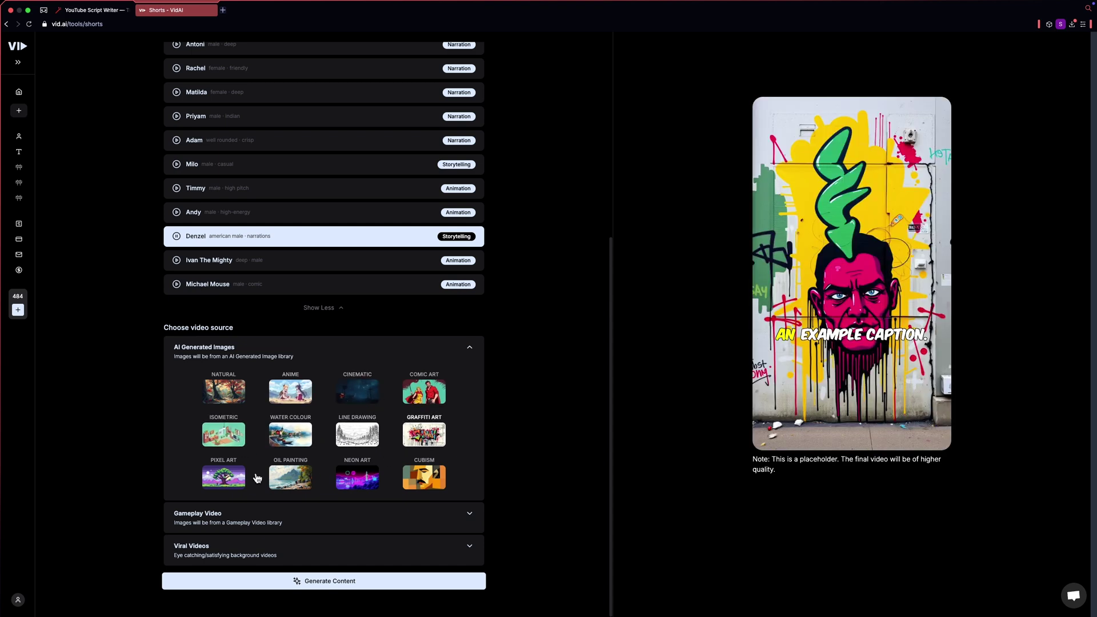
click(243, 479)
click(289, 480)
click(374, 484)
click(424, 477)
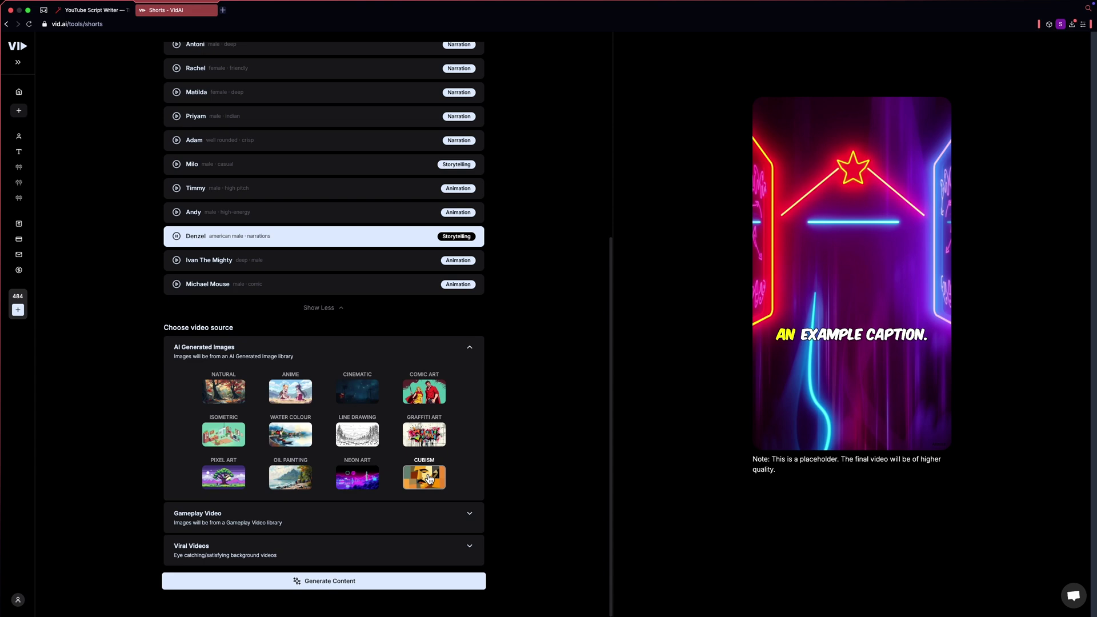
Step: Check the Gameplay and Viral Videos backgrounds, then select Natural images and generate the content
click(264, 522)
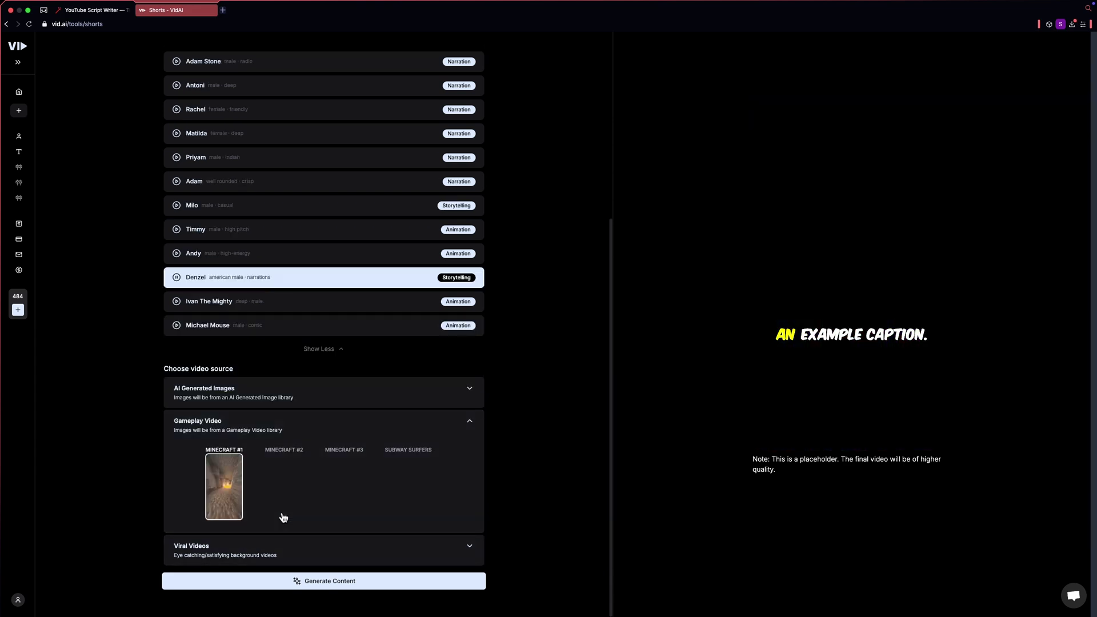
click(259, 551)
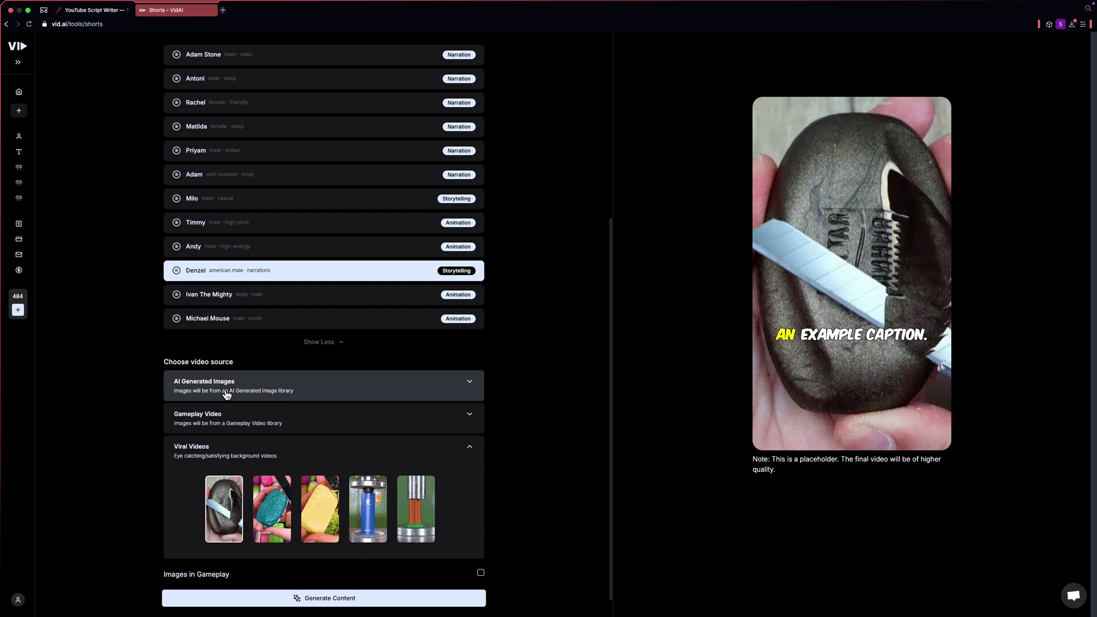
click(226, 393)
click(223, 435)
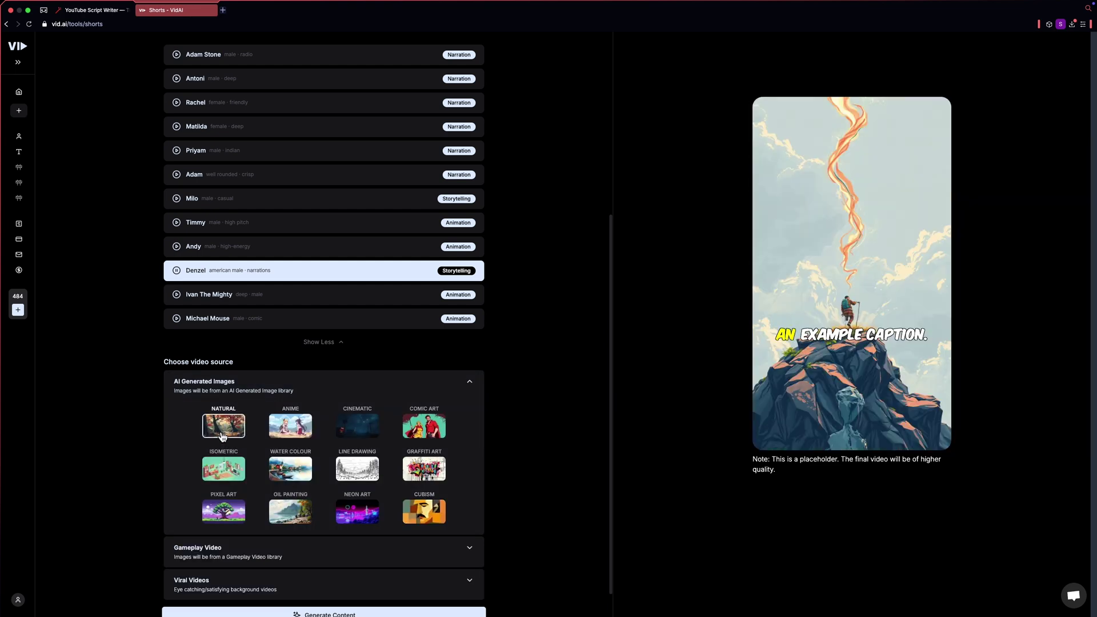
scroll(502, 553, down, 2)
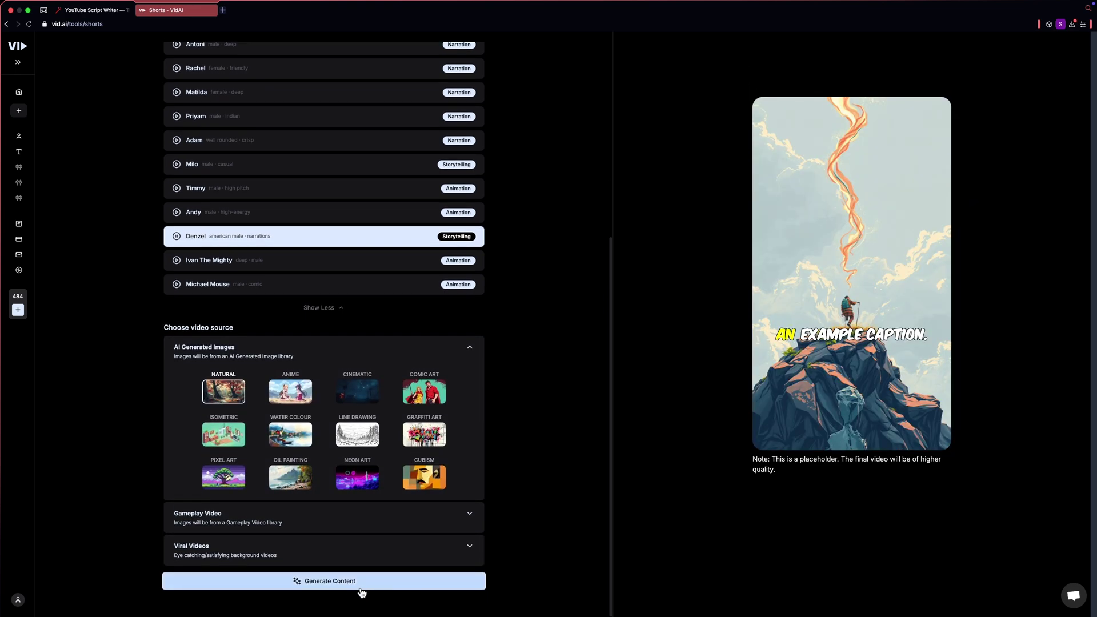
click(349, 581)
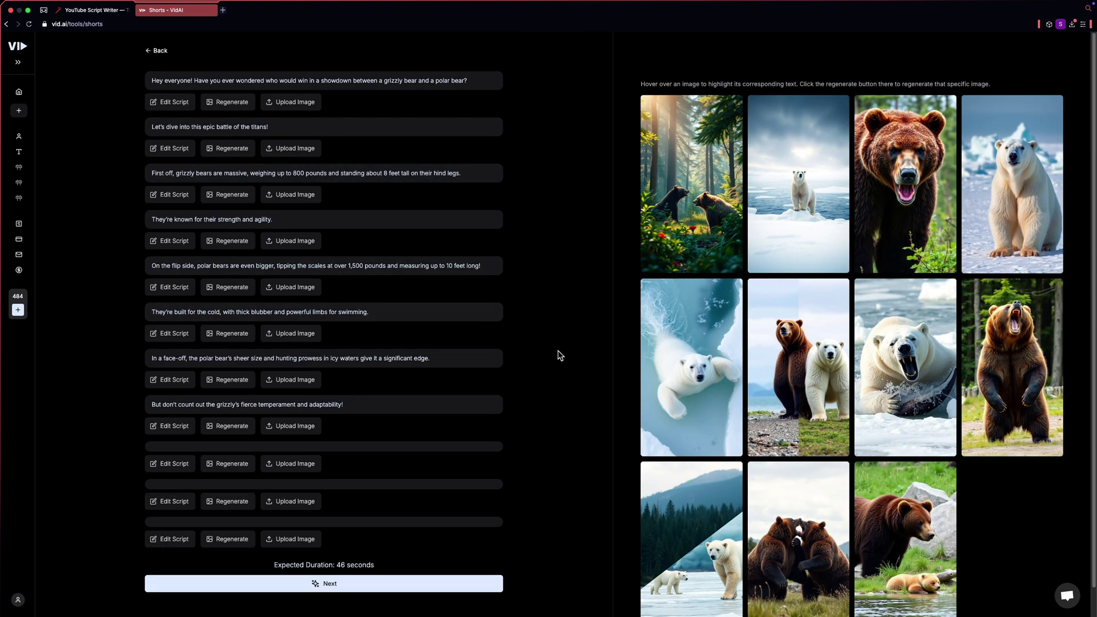
Step: Review the generated script lines and bear images, briefly enlarging the swimming polar bear picture
scroll(774, 382, down, 1)
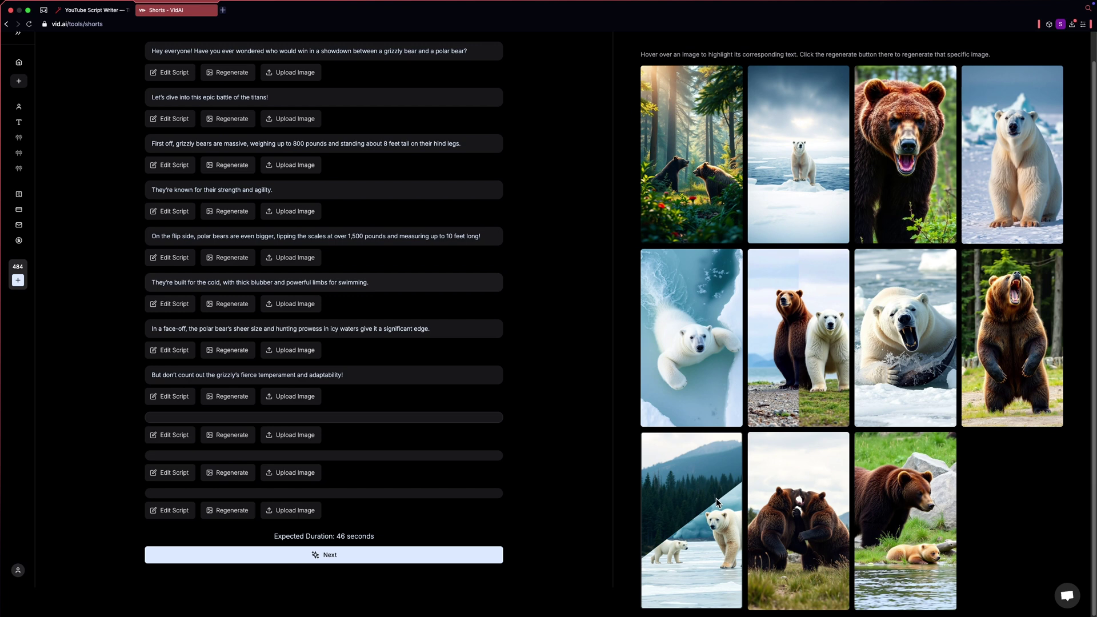
scroll(680, 477, up, 1)
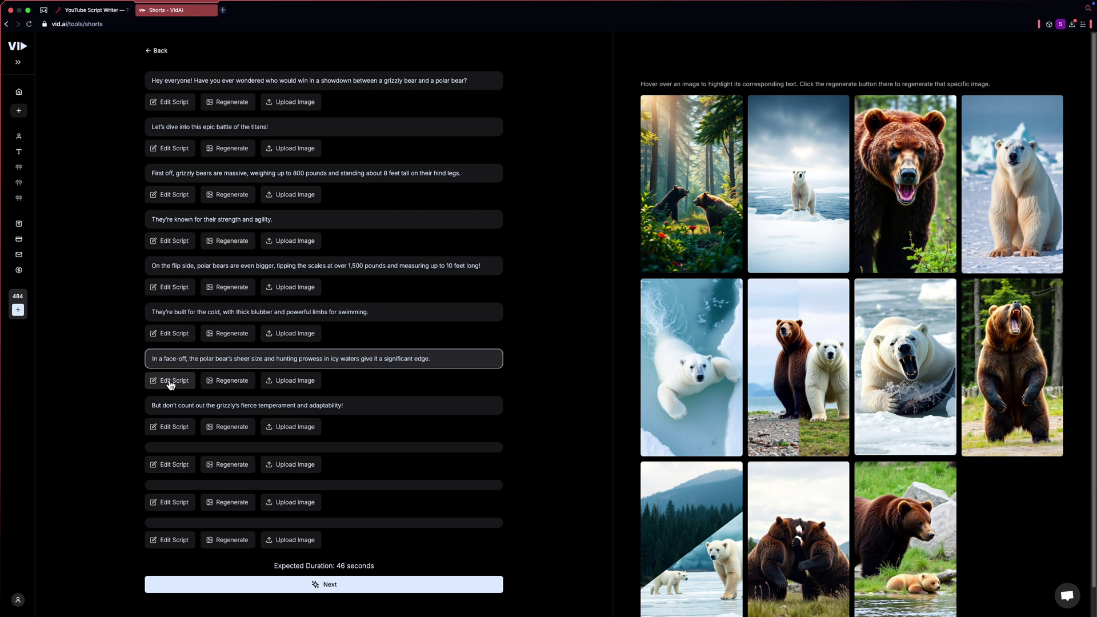
click(704, 373)
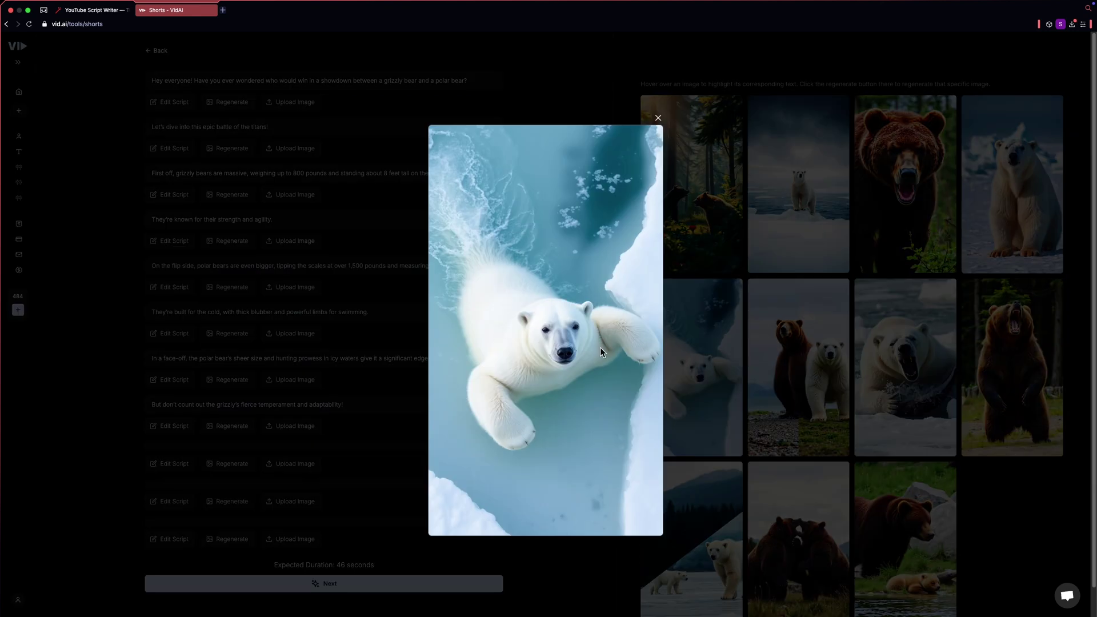
click(658, 118)
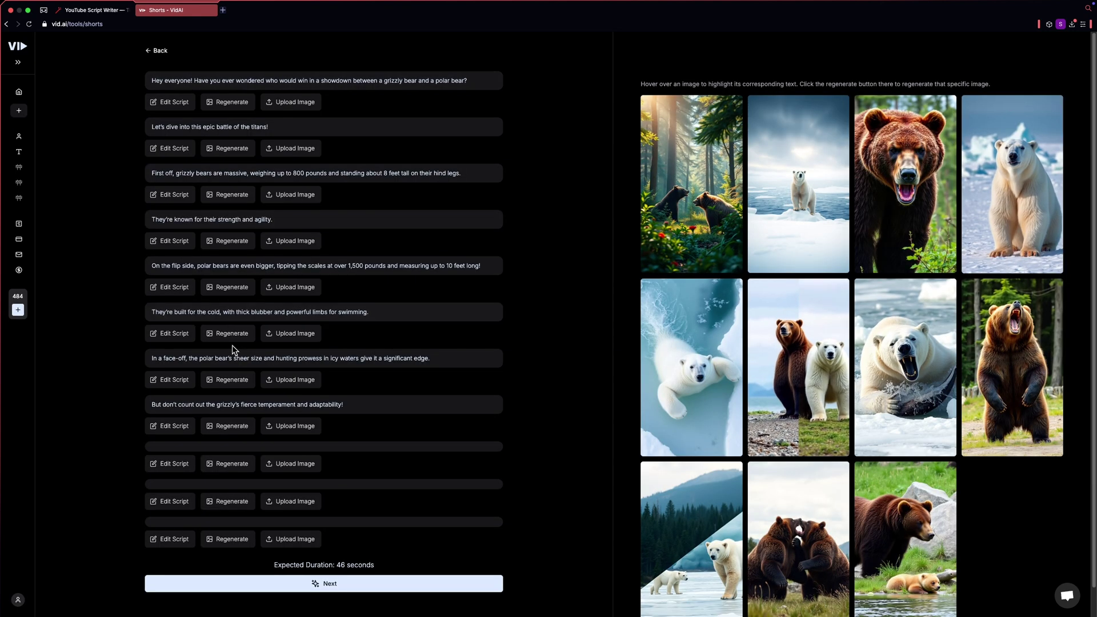
scroll(597, 395, down, 1)
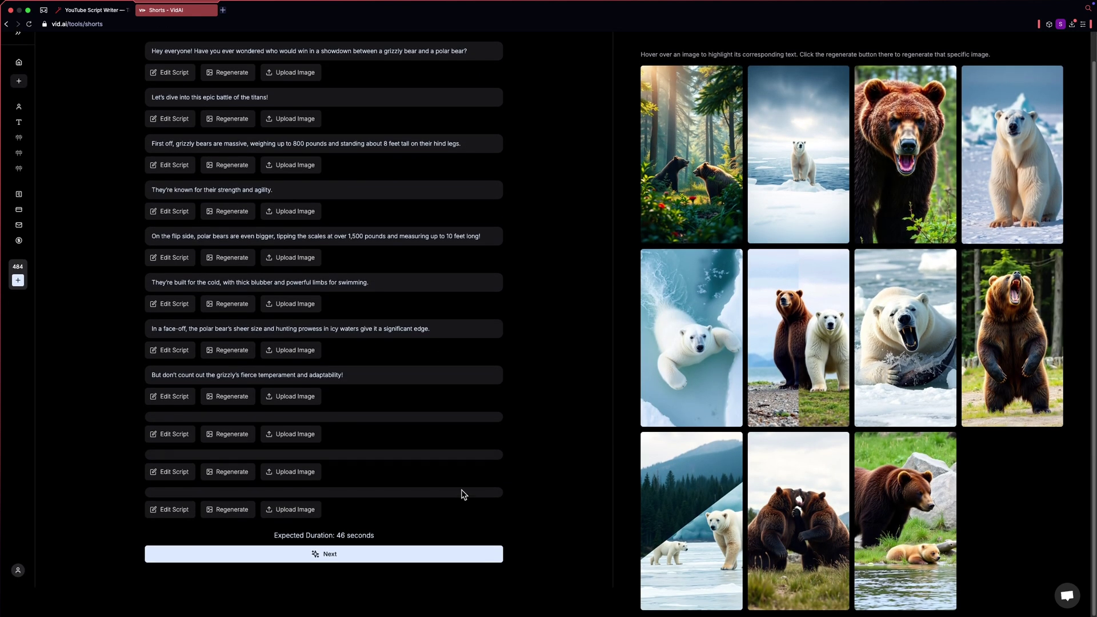
Step: Choose Blade Runner 2049 as the background music after trying Get You The Moon
click(339, 557)
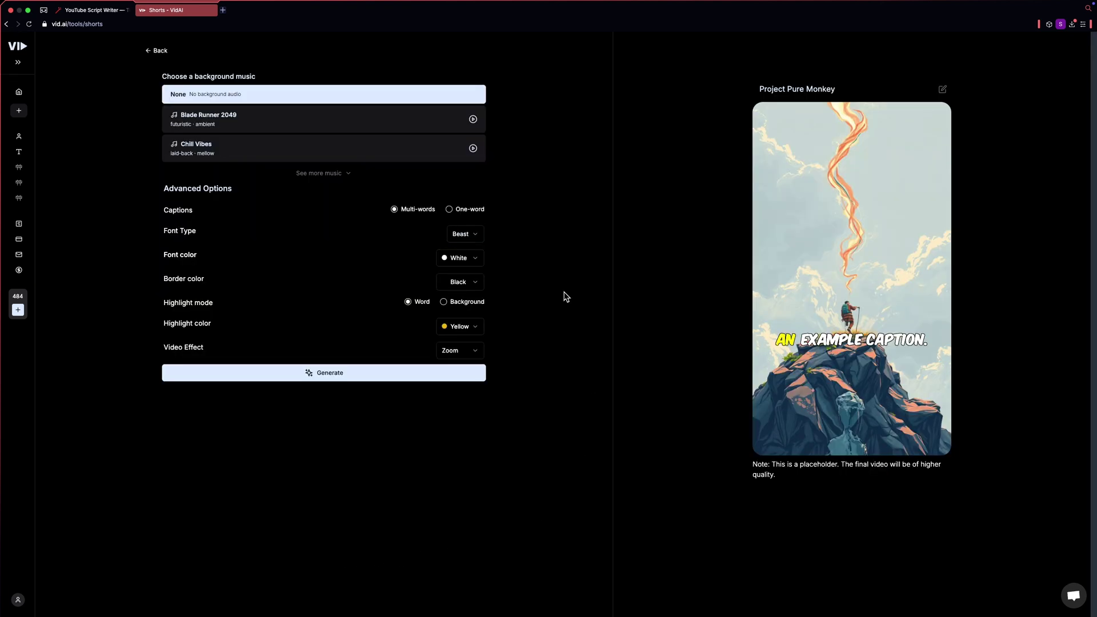
click(325, 173)
click(473, 120)
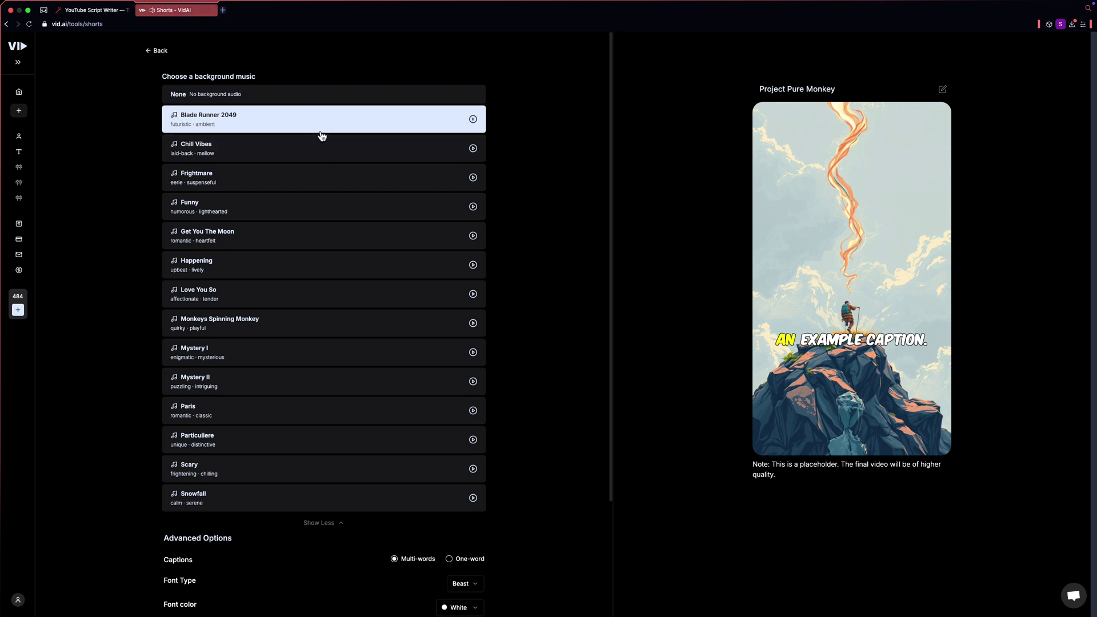
click(473, 236)
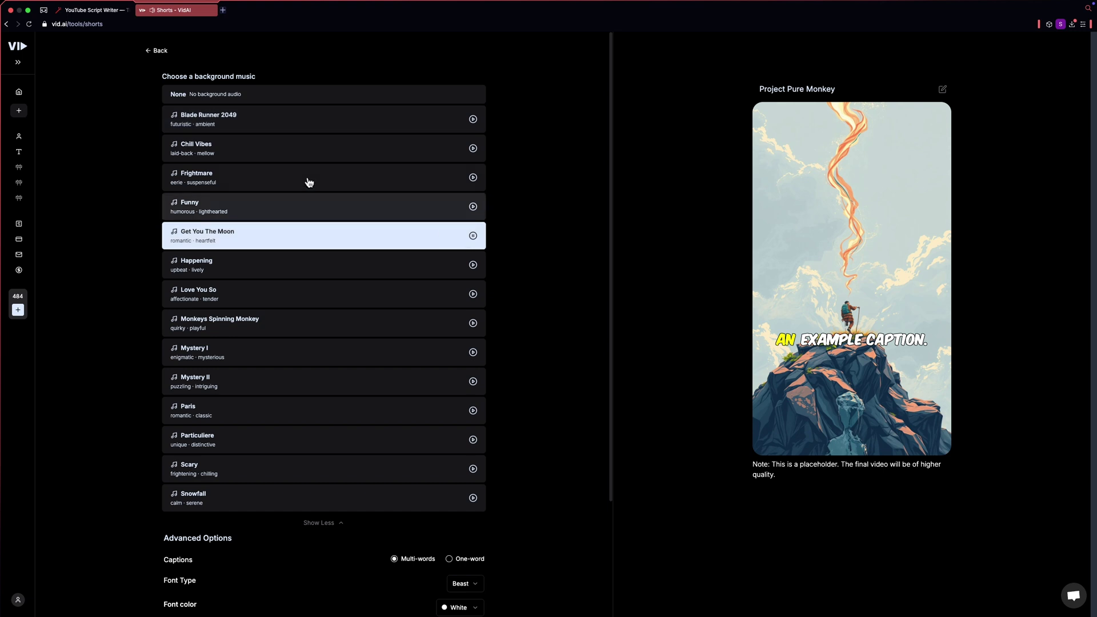
click(427, 130)
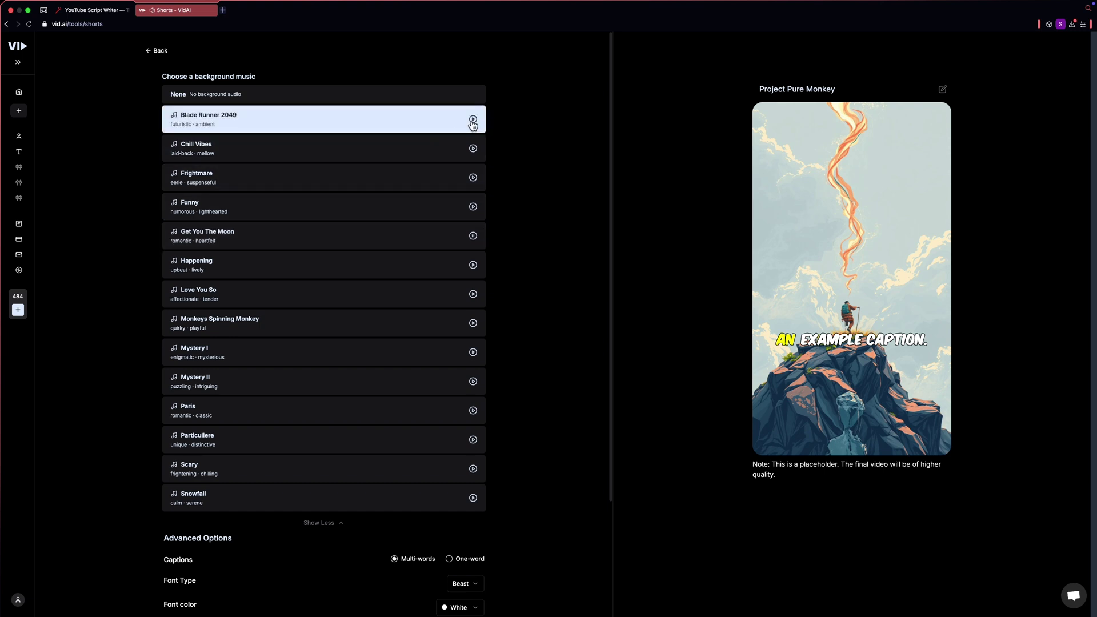
click(473, 119)
scroll(607, 396, down, 3)
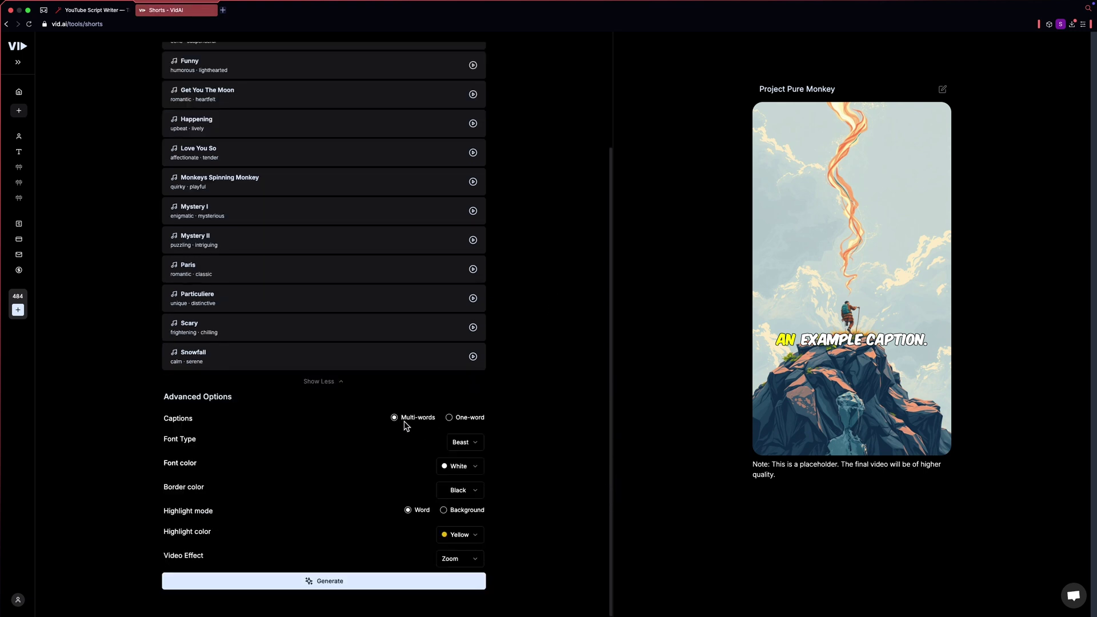
Step: Keep Beast as the caption font after trying Titan One and Curse Casual
click(477, 444)
click(476, 459)
click(478, 461)
click(478, 444)
click(462, 503)
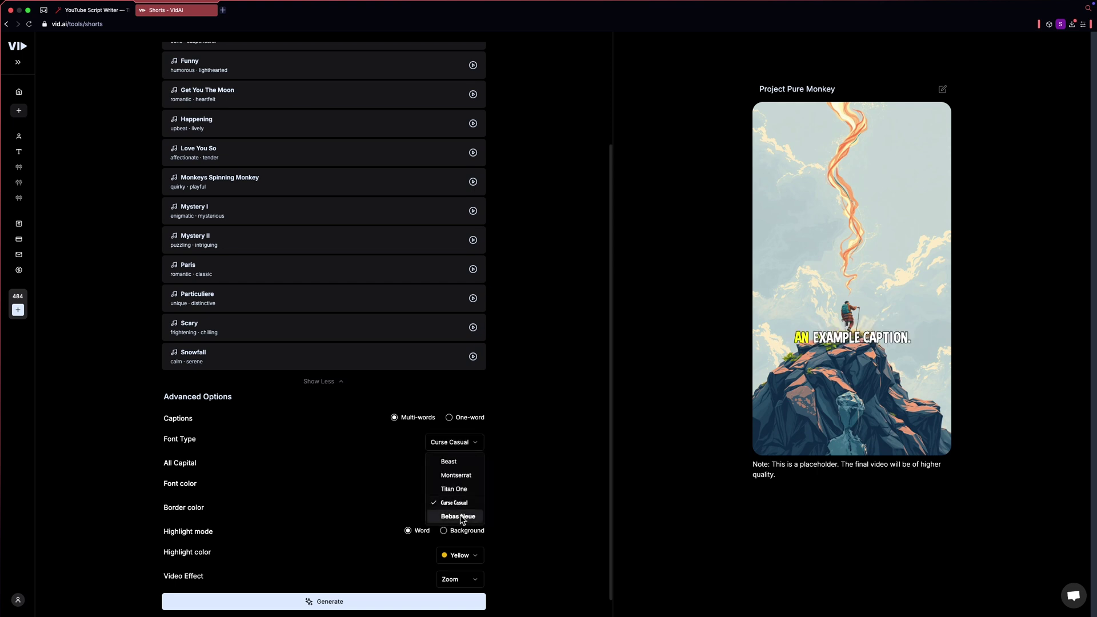
click(449, 461)
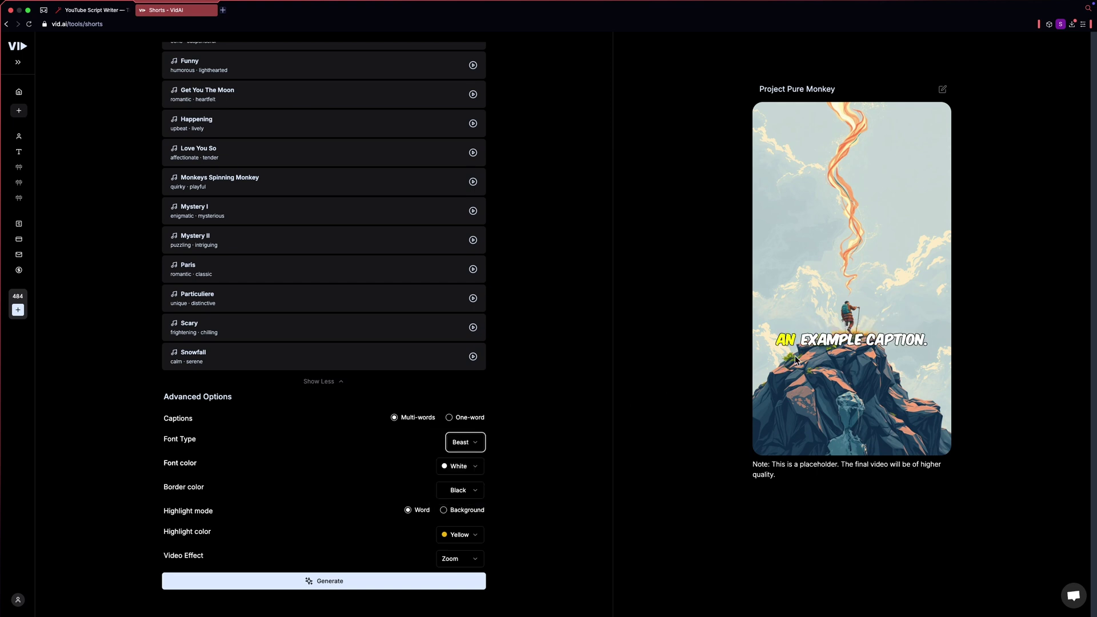
Step: Set the caption highlight colour to Red, keep the Zoom effect, and generate the video
key(Tab)
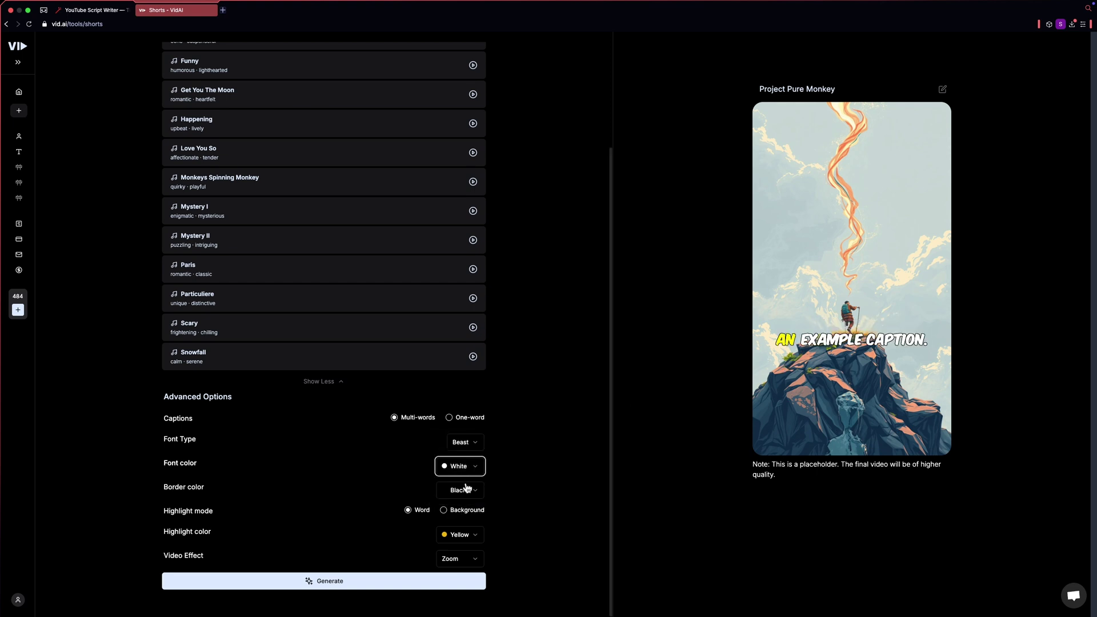
click(456, 534)
click(466, 420)
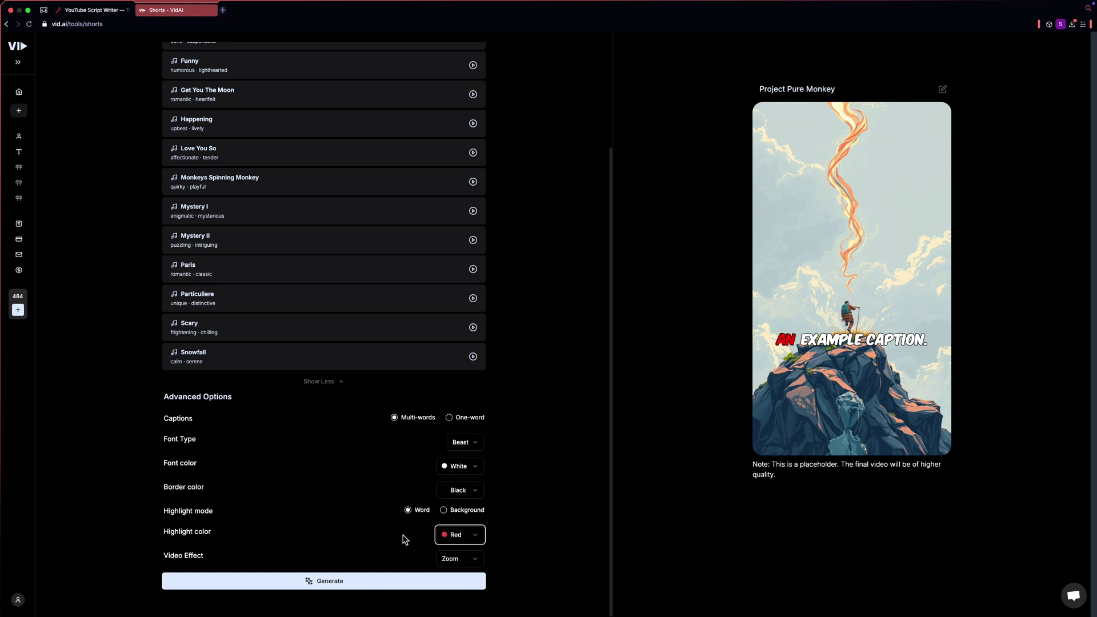
click(467, 559)
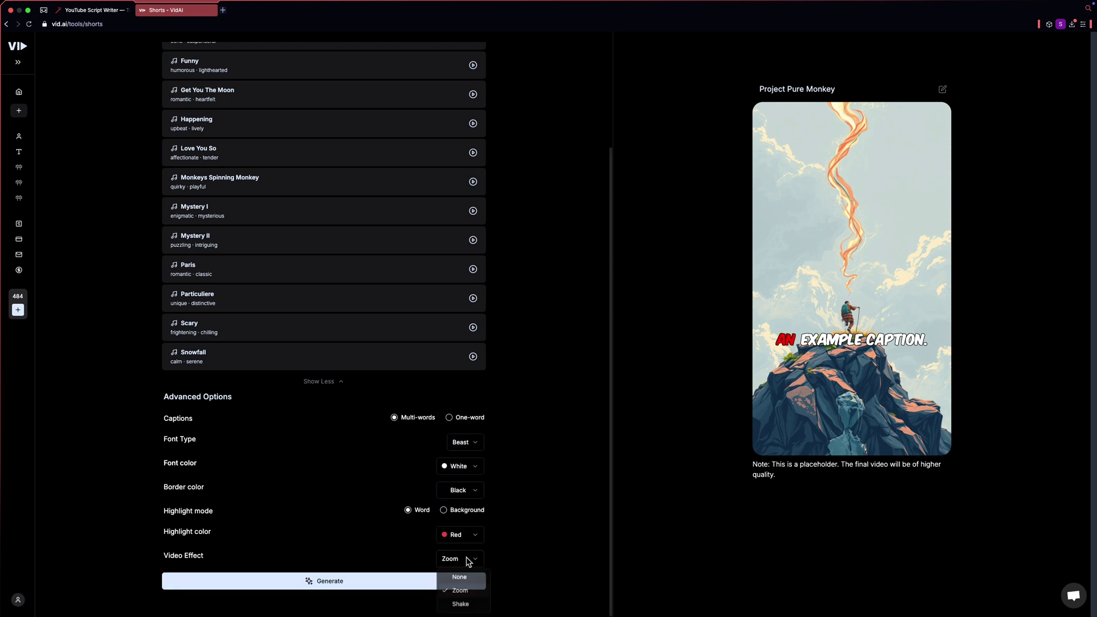
click(460, 592)
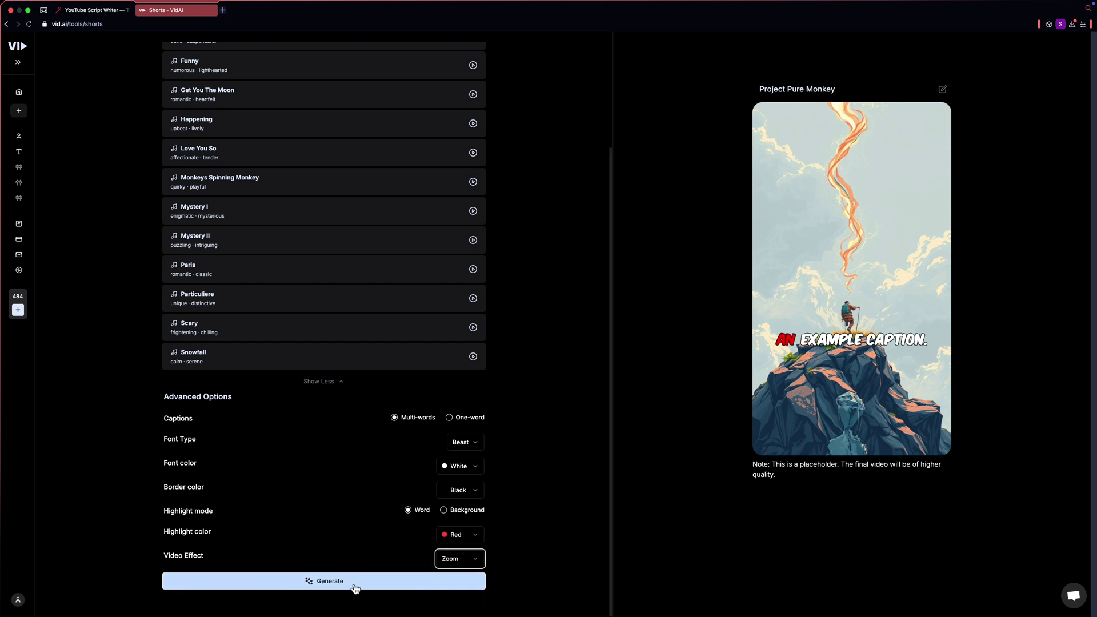
click(336, 583)
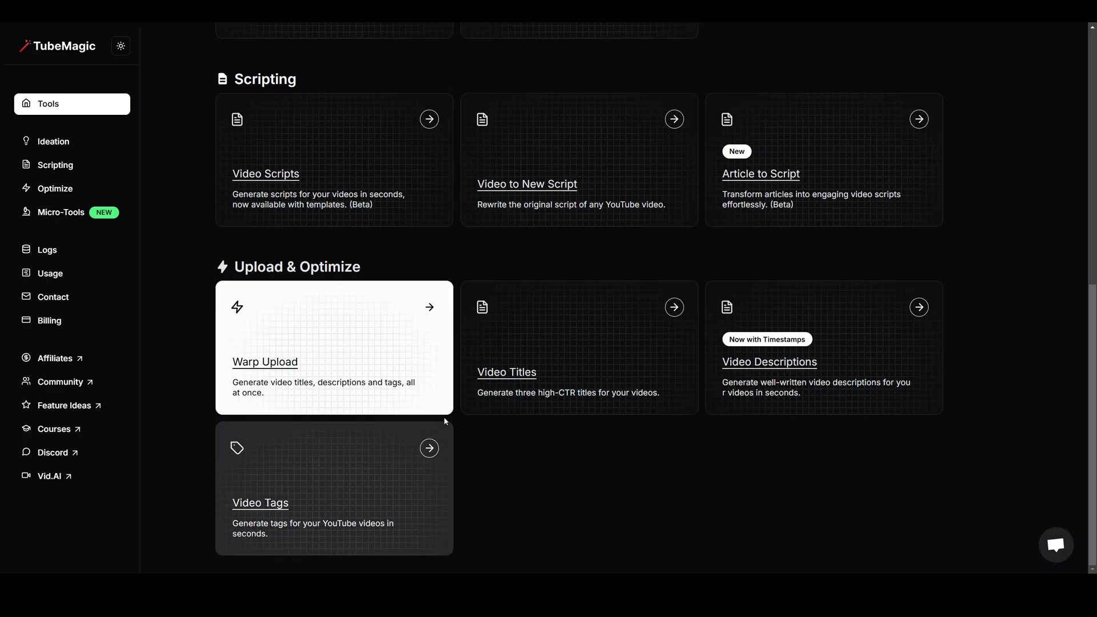
Step: Generate titles, description and tags in Warp Upload from the pasted bear video summary
click(365, 342)
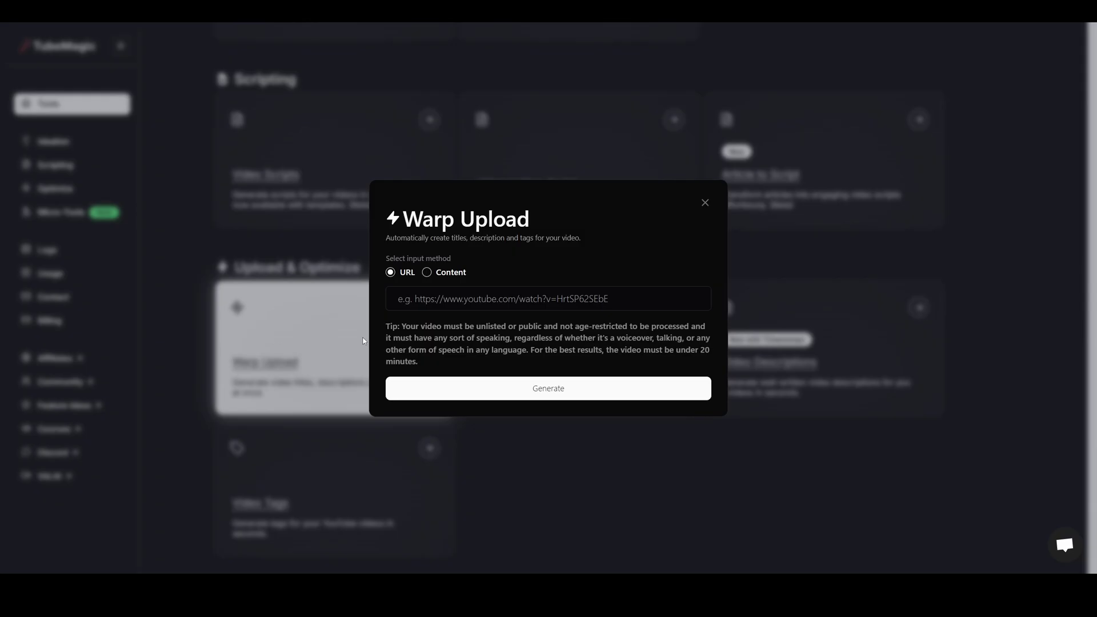
click(427, 273)
click(461, 325)
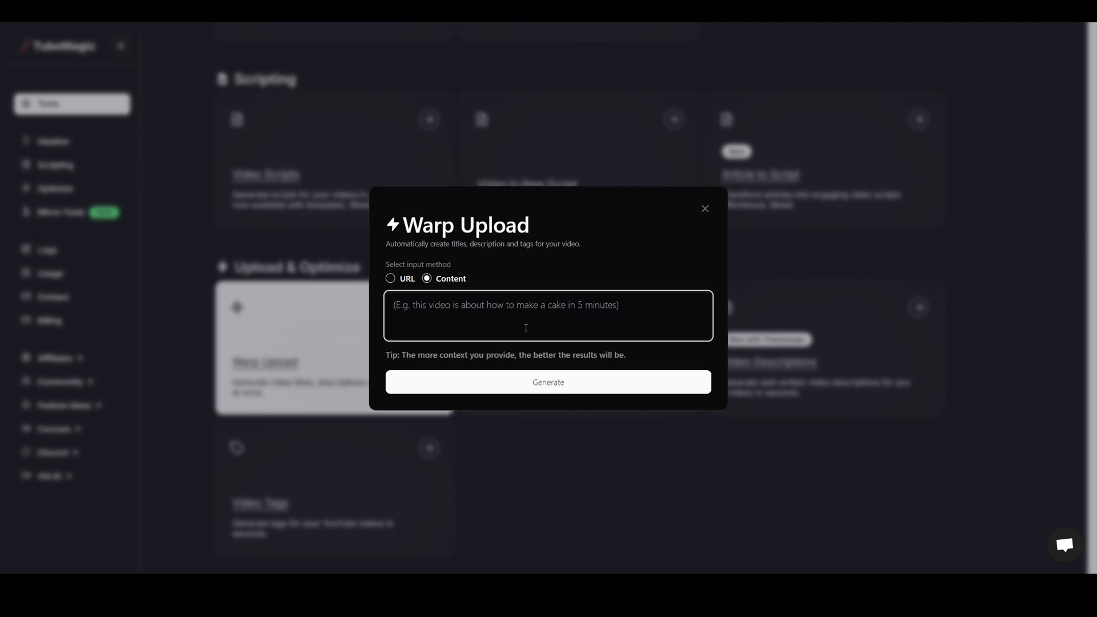
text(This video is about grizzly bear vs polar bear who would win)
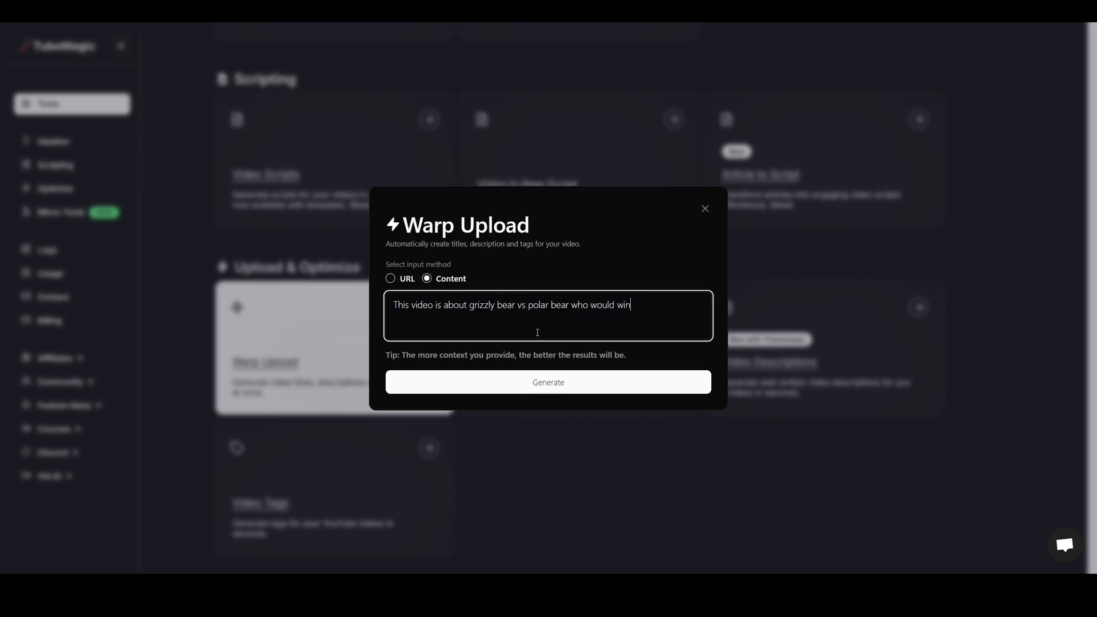
click(541, 382)
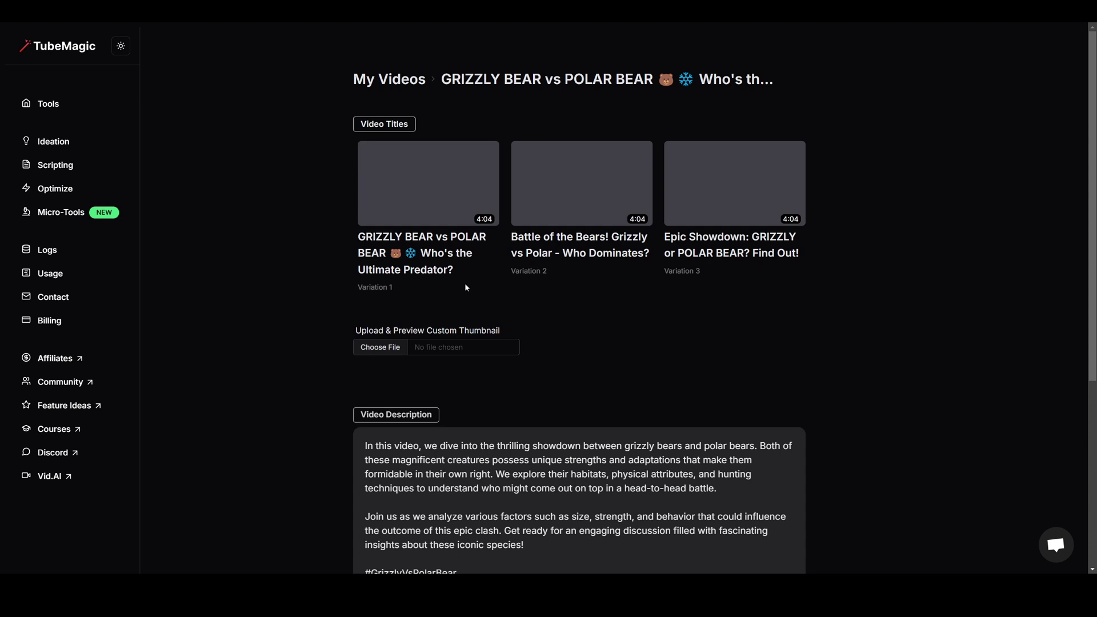
Step: Review the generated results and select the 'Battle of the Bears!' title text
scroll(931, 304, down, 4)
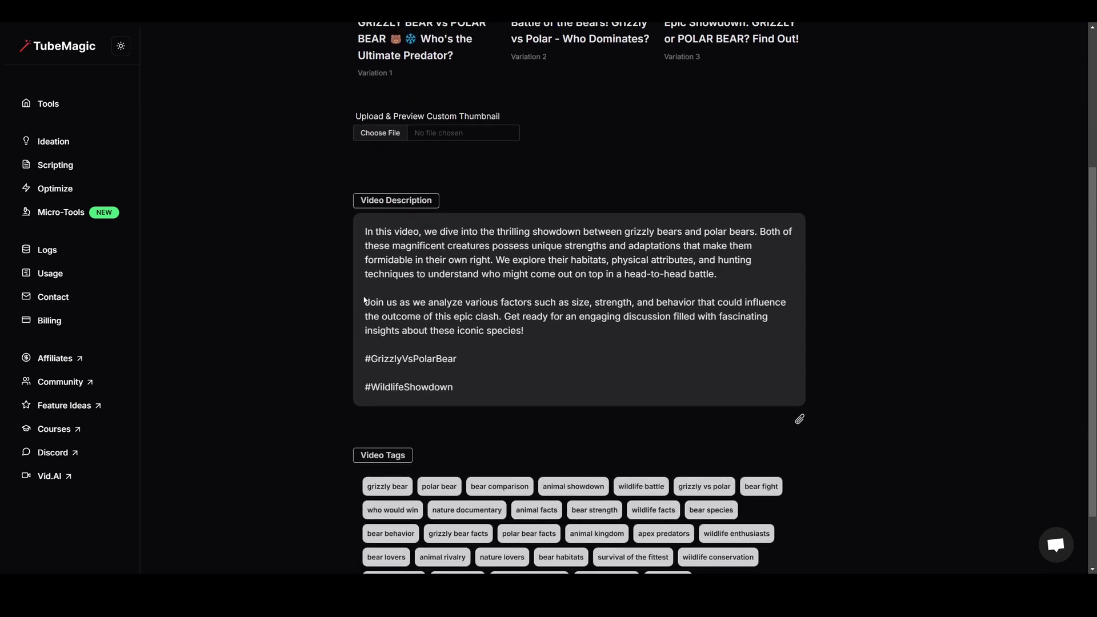
scroll(711, 385, down, 2)
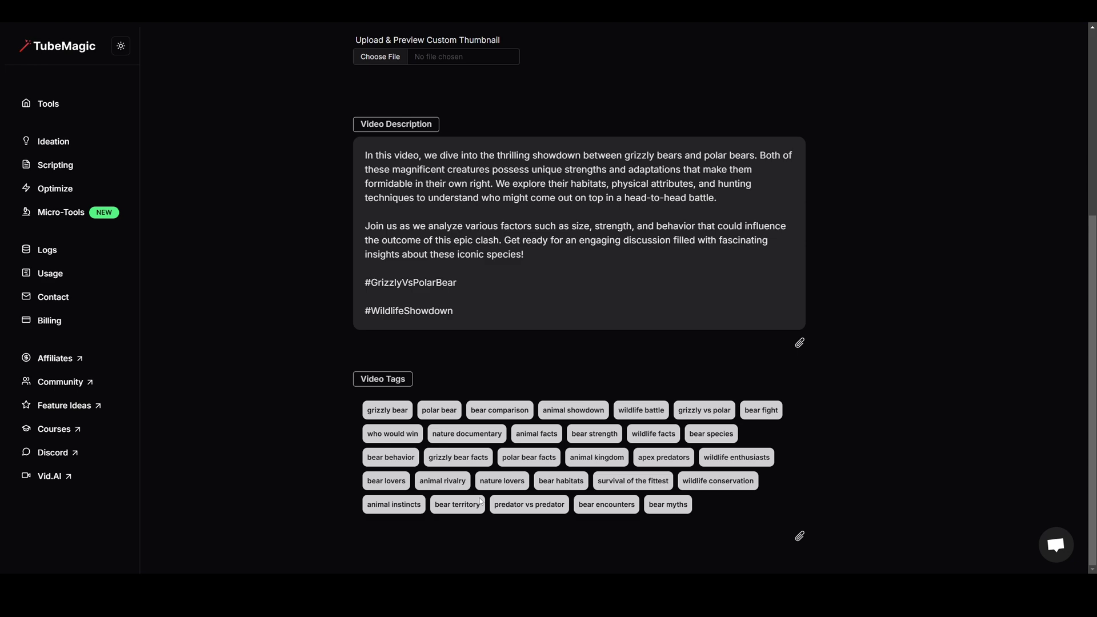
scroll(779, 507, up, 5)
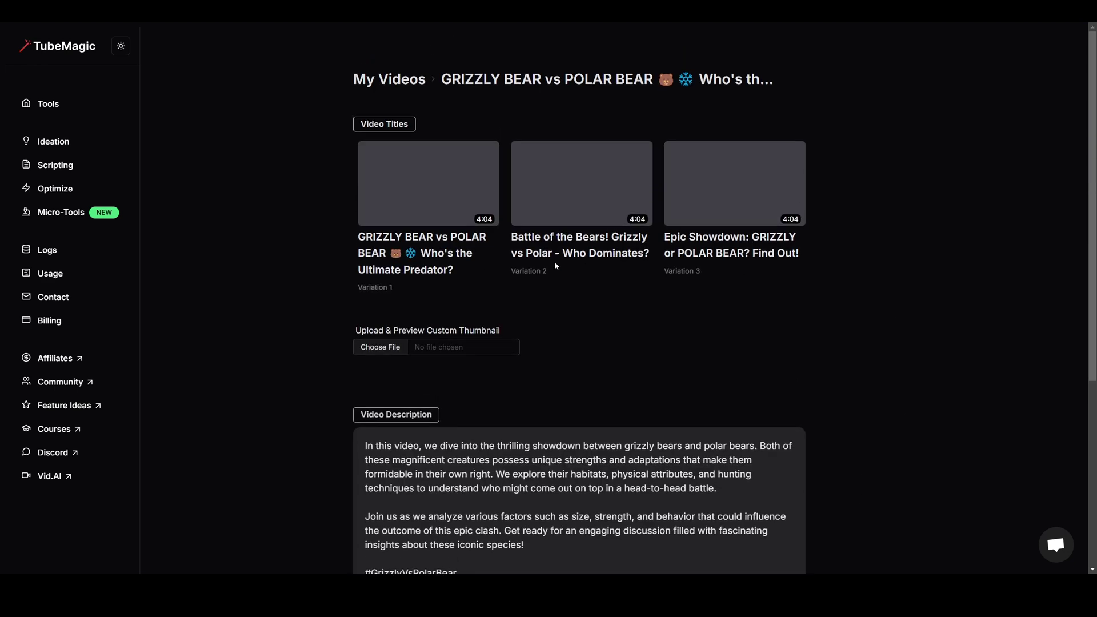
drag(511, 238, 652, 255)
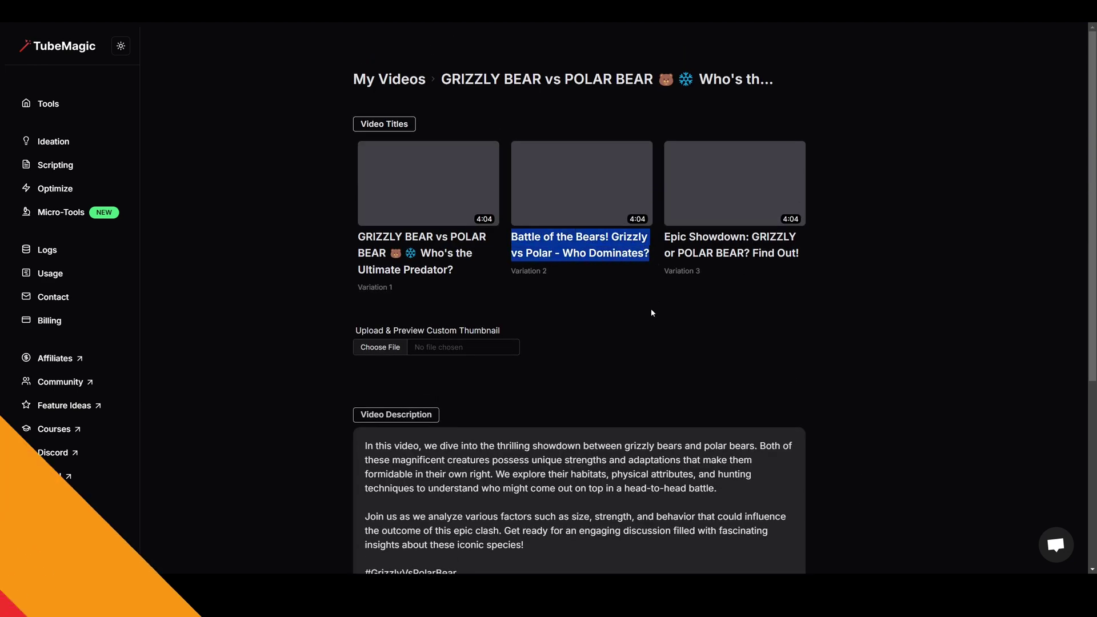